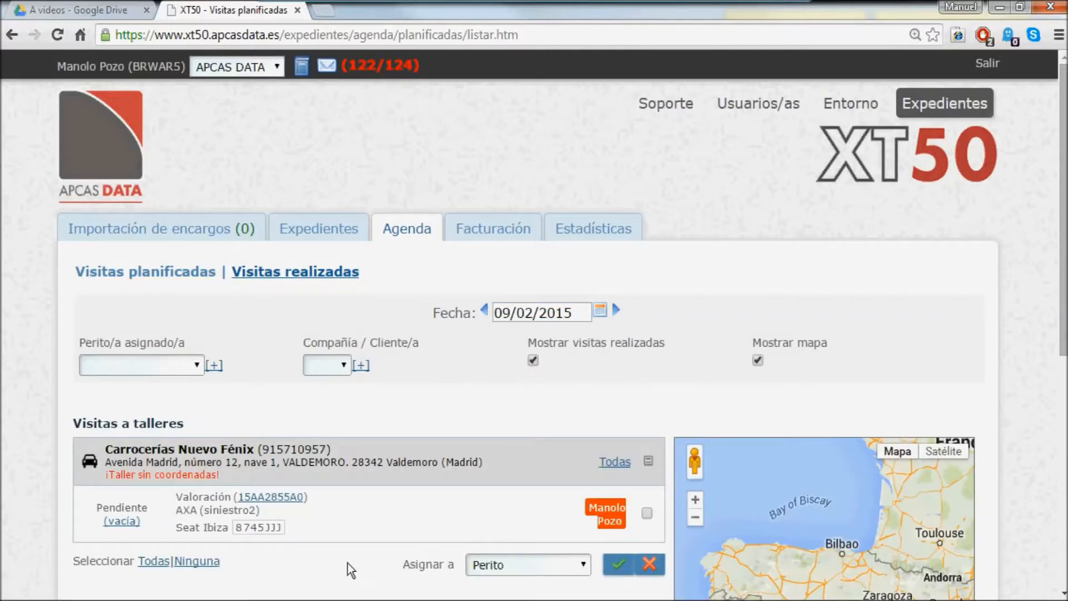
pyautogui.click(269, 498)
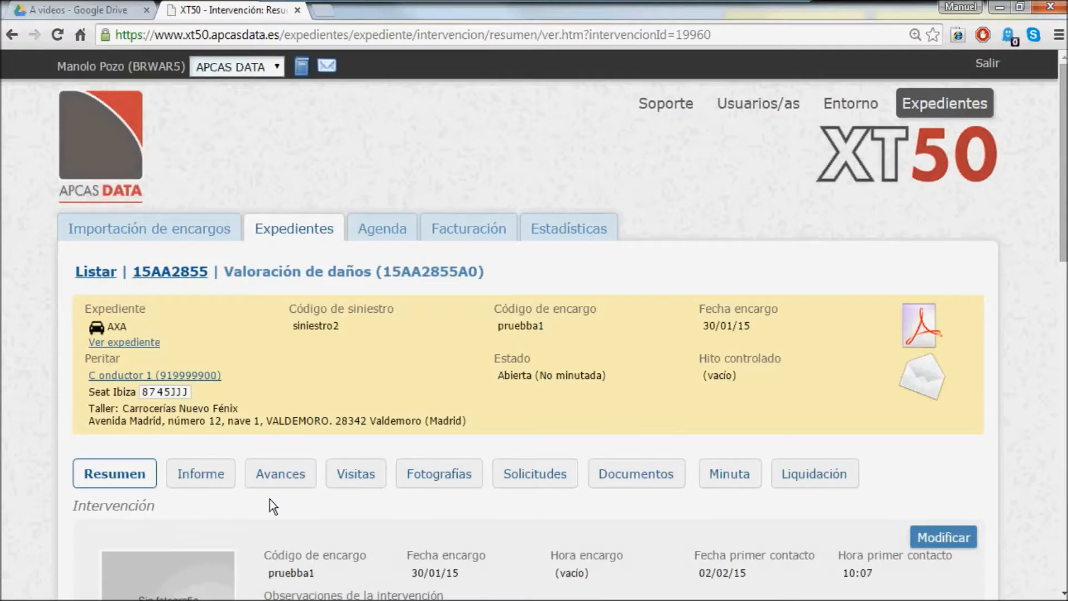
pyautogui.scroll(-2, 270, 497)
pyautogui.click(353, 388)
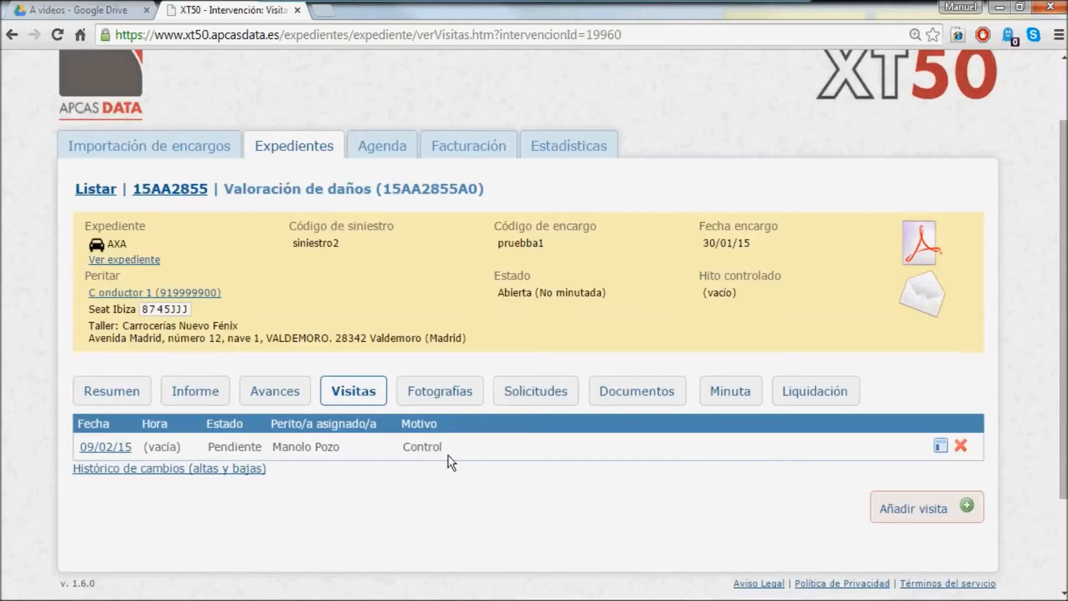
pyautogui.click(179, 472)
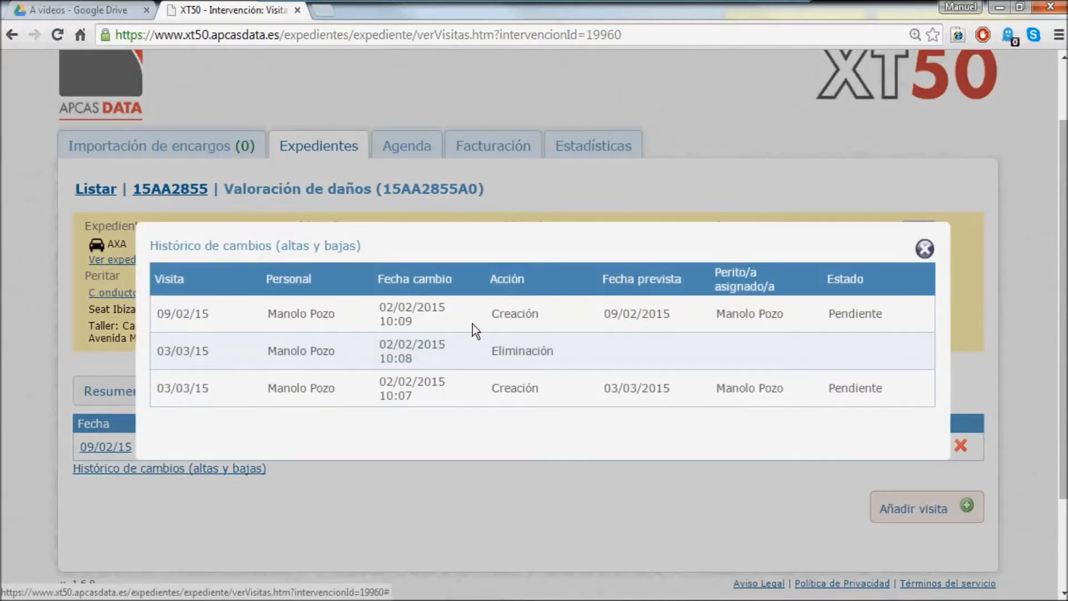
pyautogui.click(925, 249)
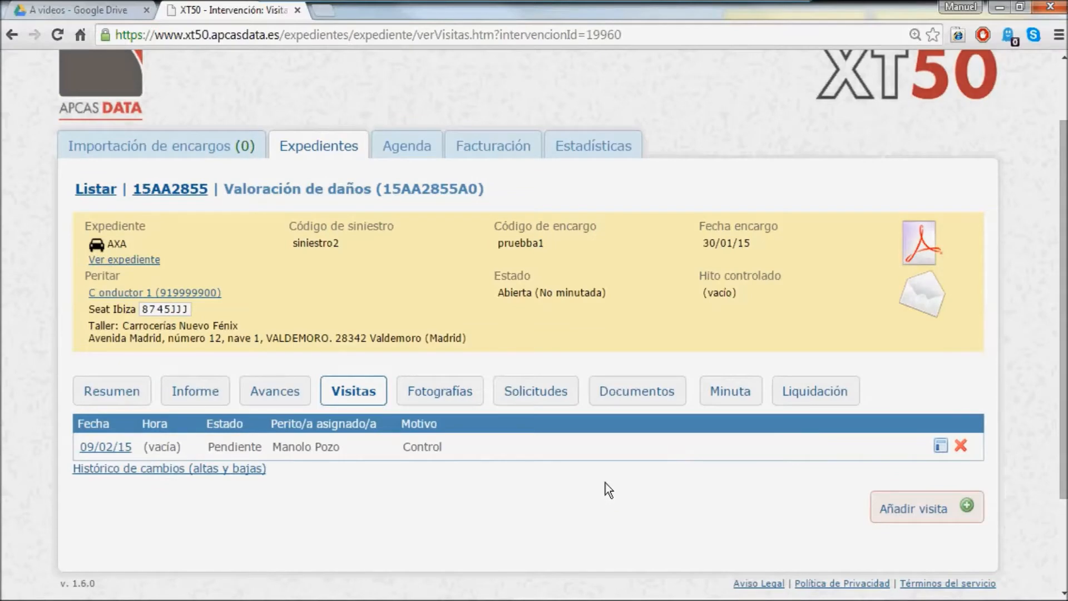
pyautogui.scroll(-3, 603, 445)
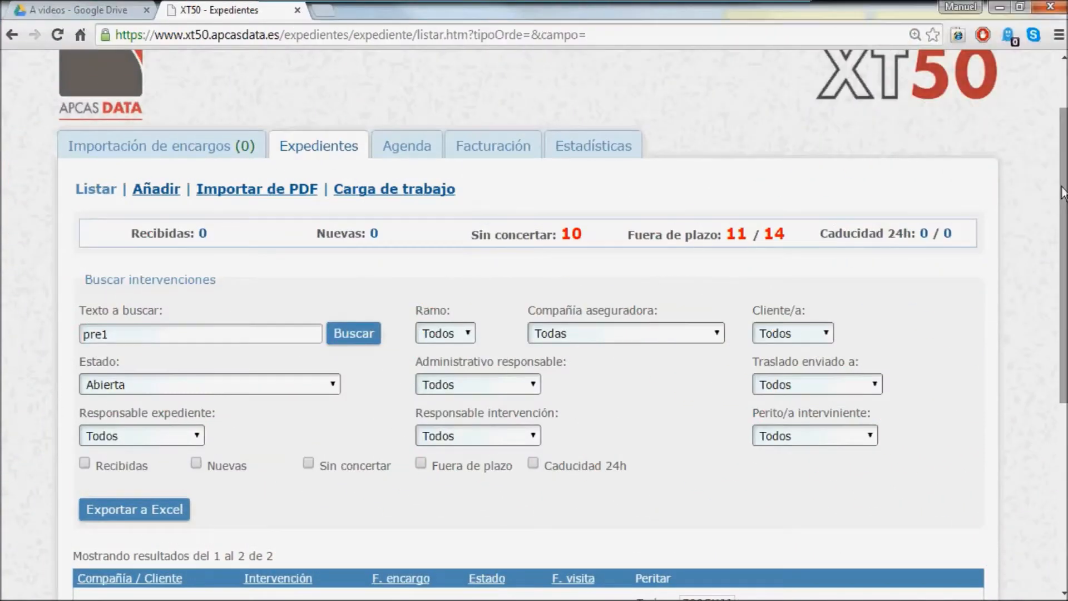
# - Open intervention 14AB4693B0's visits and start modifying the 17/12/14 visit
pyautogui.scroll(-2, 1062, 192)
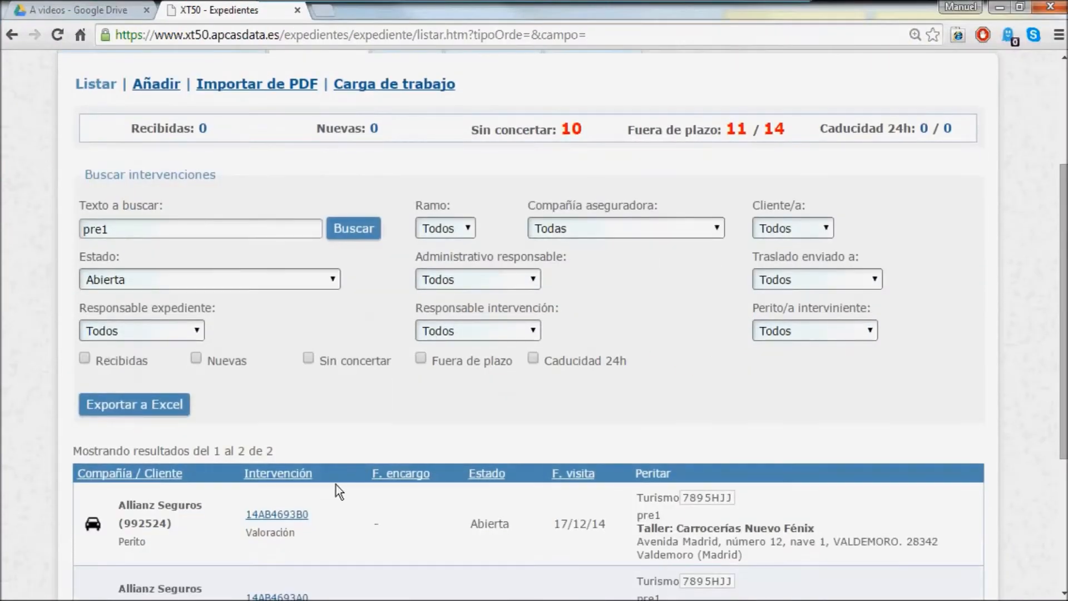
pyautogui.click(270, 514)
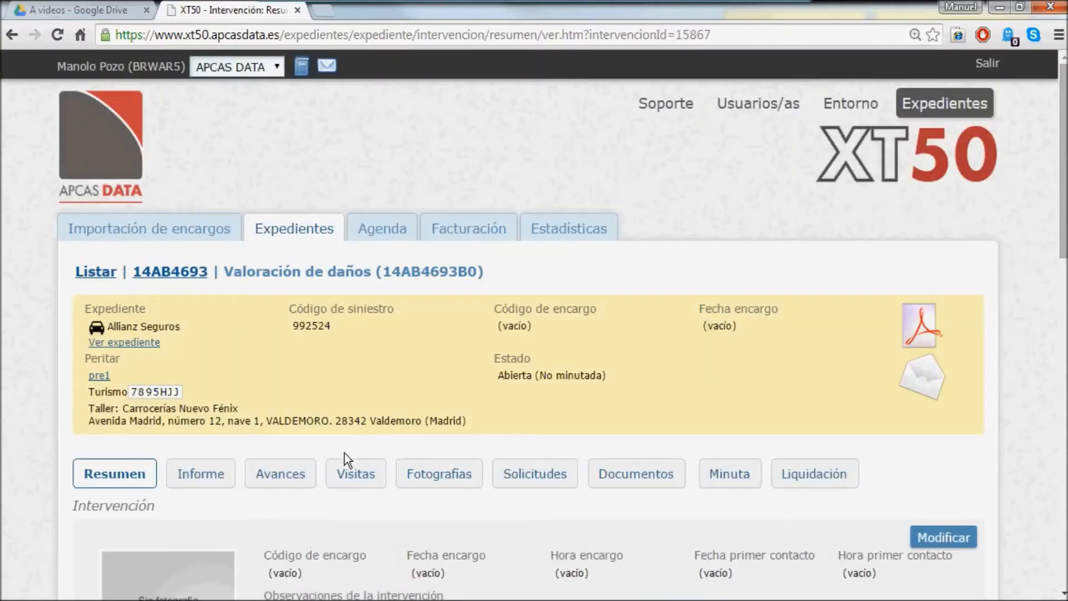
pyautogui.click(362, 482)
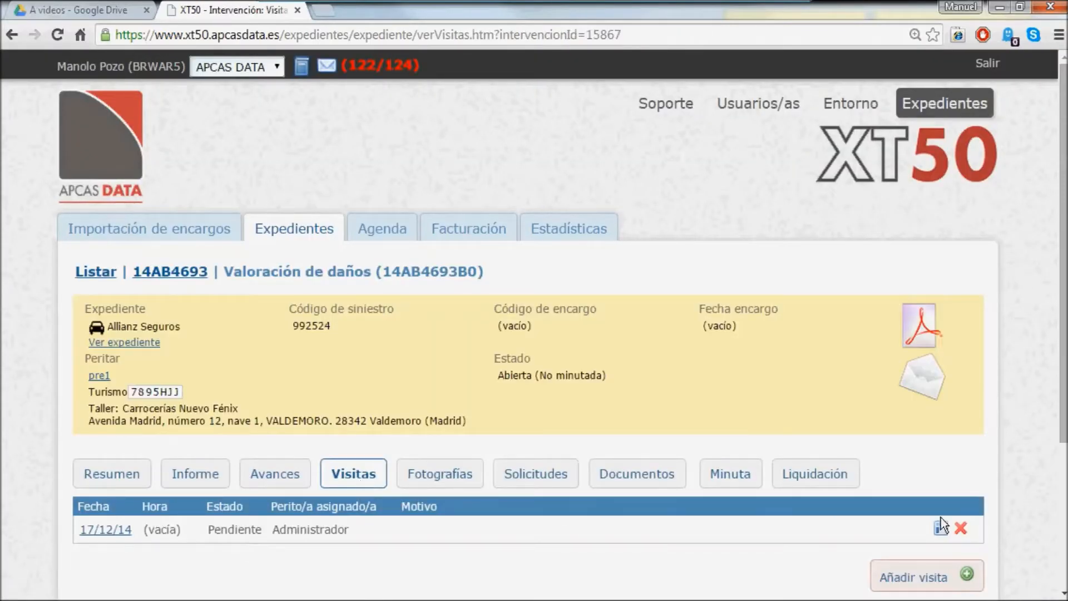
pyautogui.click(940, 529)
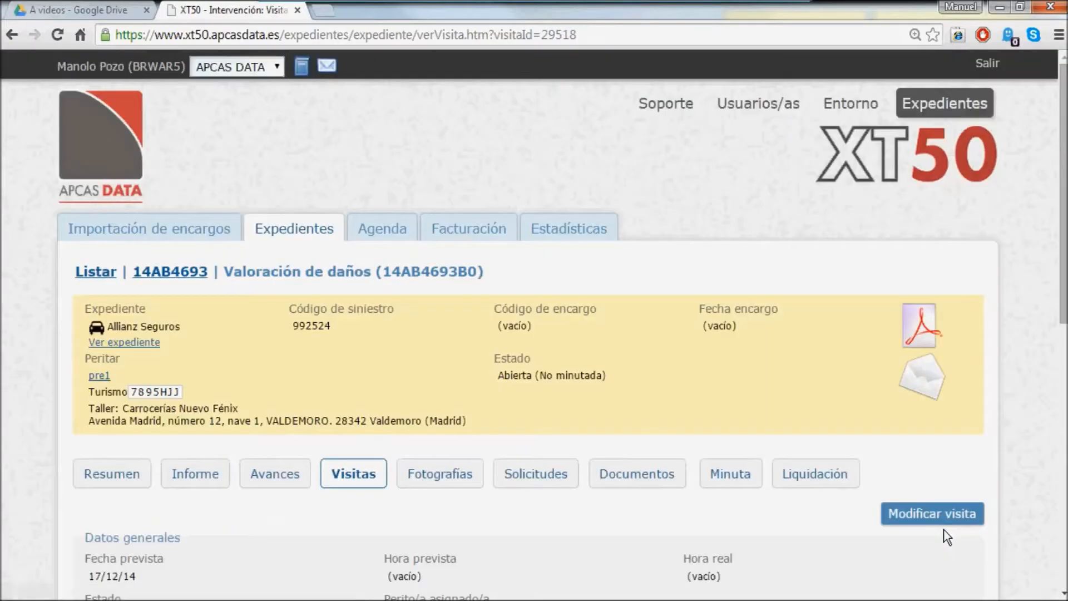
pyautogui.scroll(-2, 638, 556)
pyautogui.click(918, 431)
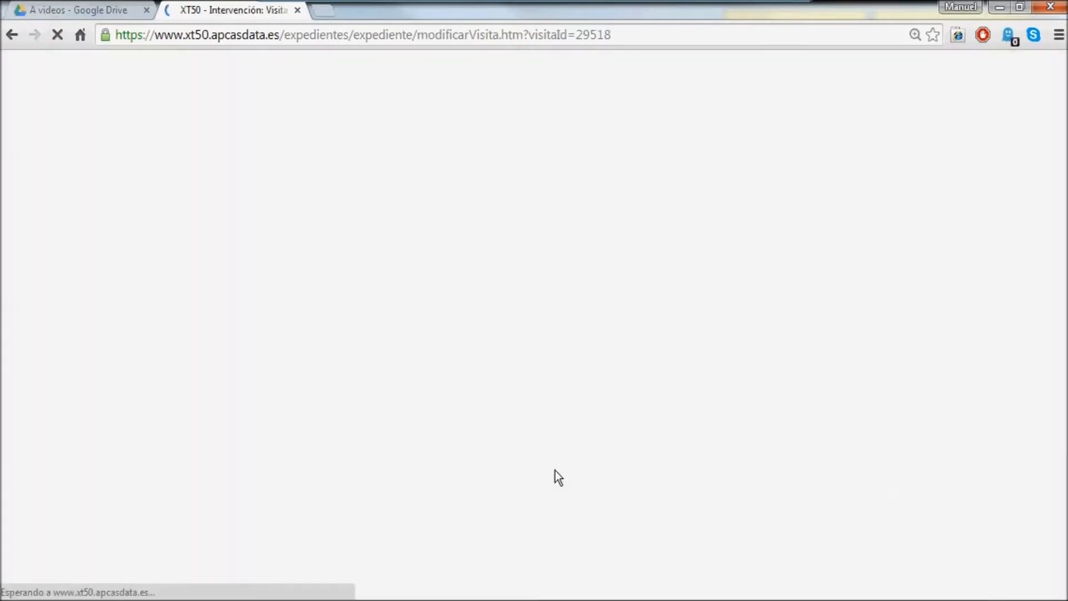
# - Change the visit's Estado to Realizada
pyautogui.scroll(-4, 546, 528)
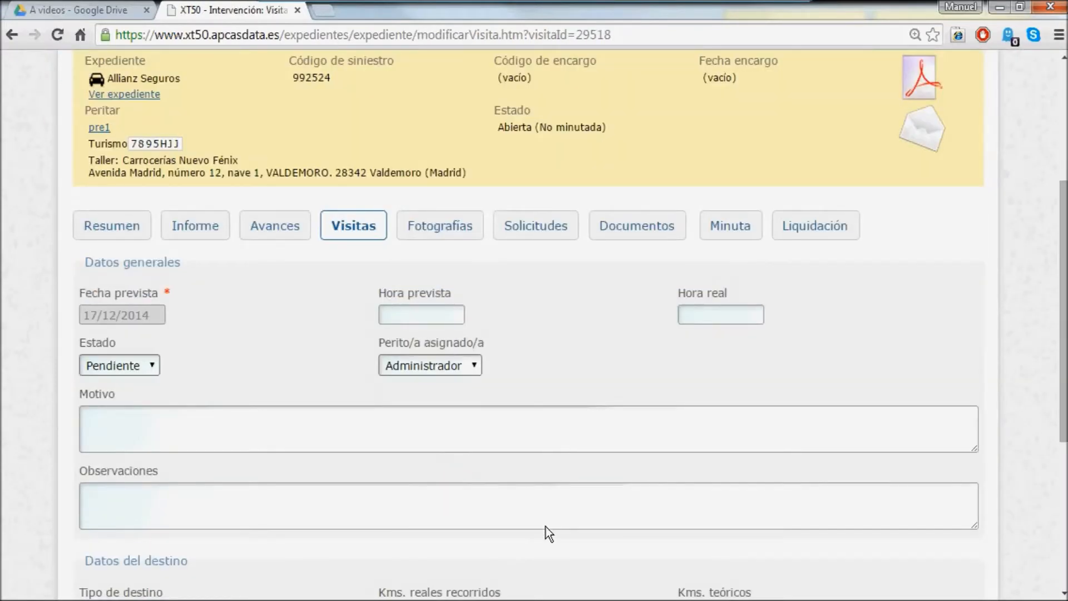
pyautogui.click(158, 365)
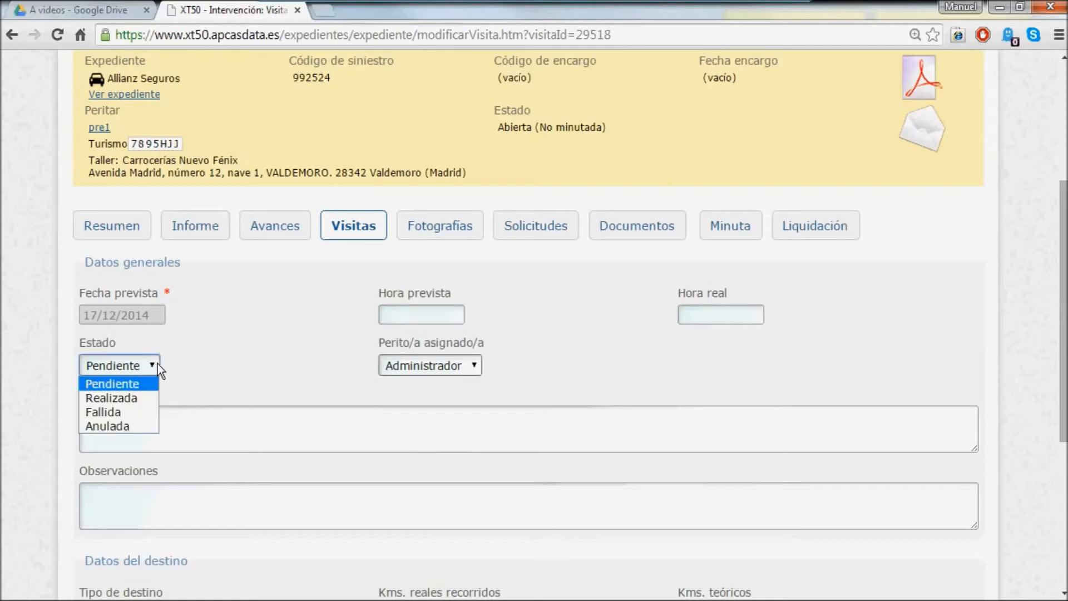
pyautogui.click(131, 402)
pyautogui.scroll(-1, 218, 391)
pyautogui.scroll(-1, 218, 390)
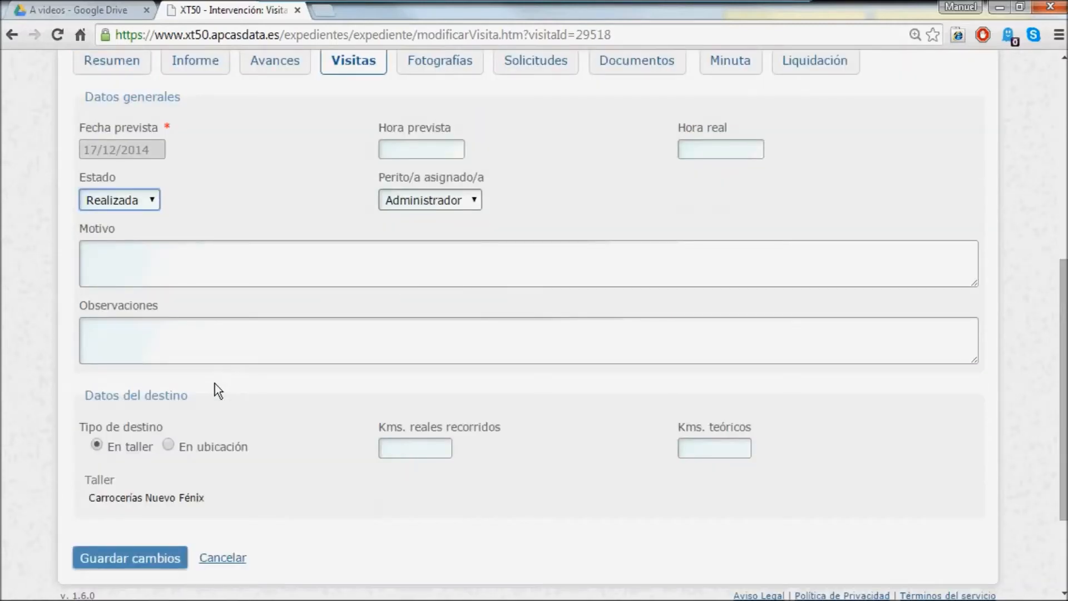
# - Enter 45 real kilometres and real time 14:00, then save the visit
pyautogui.click(397, 449)
pyautogui.write('45')
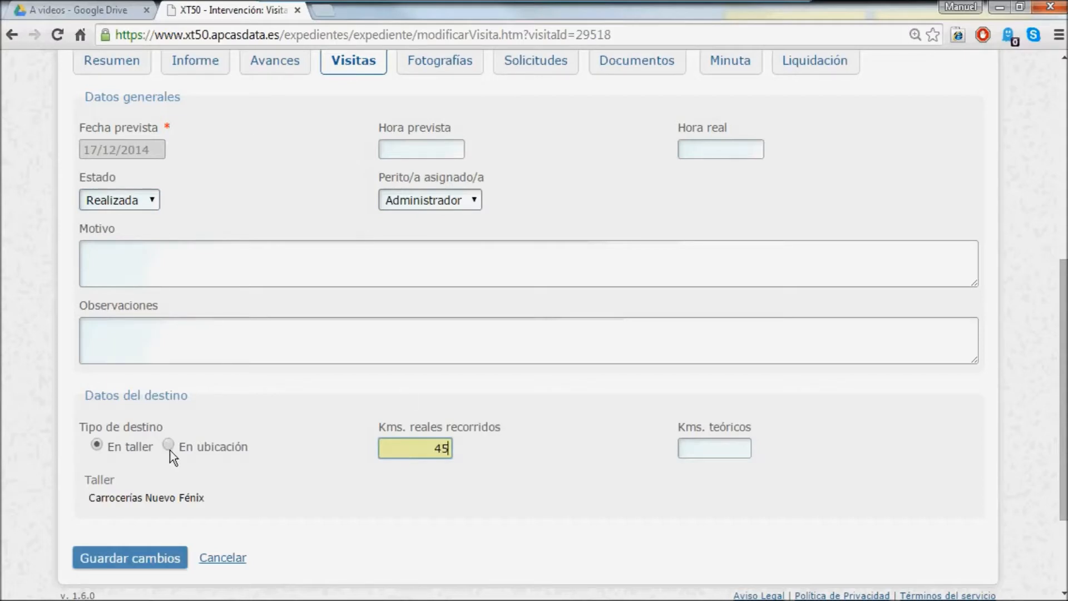
pyautogui.click(712, 147)
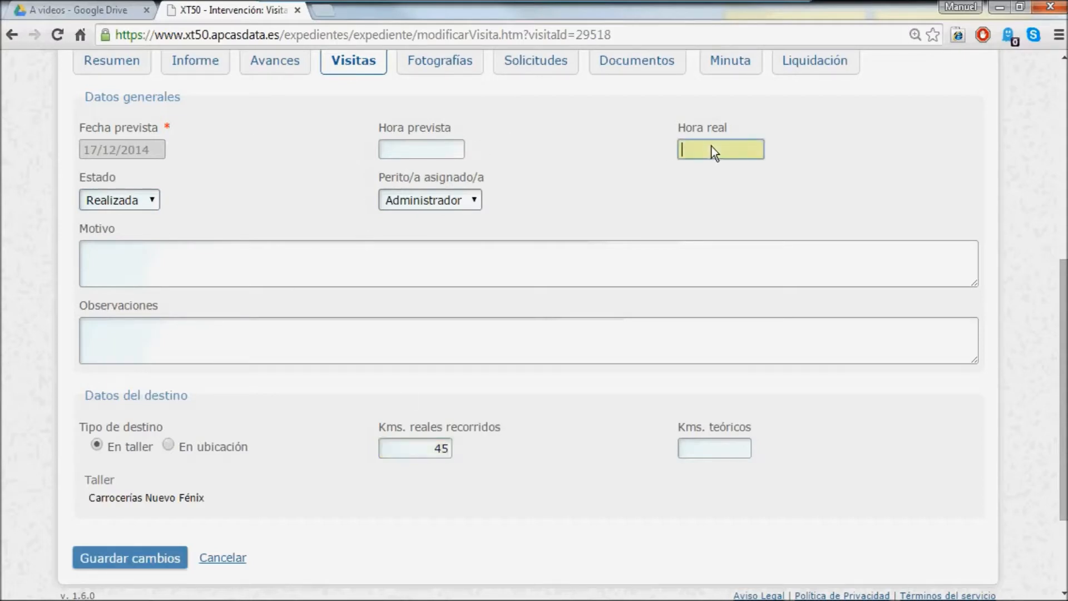
pyautogui.write('14:00')
pyautogui.click(625, 160)
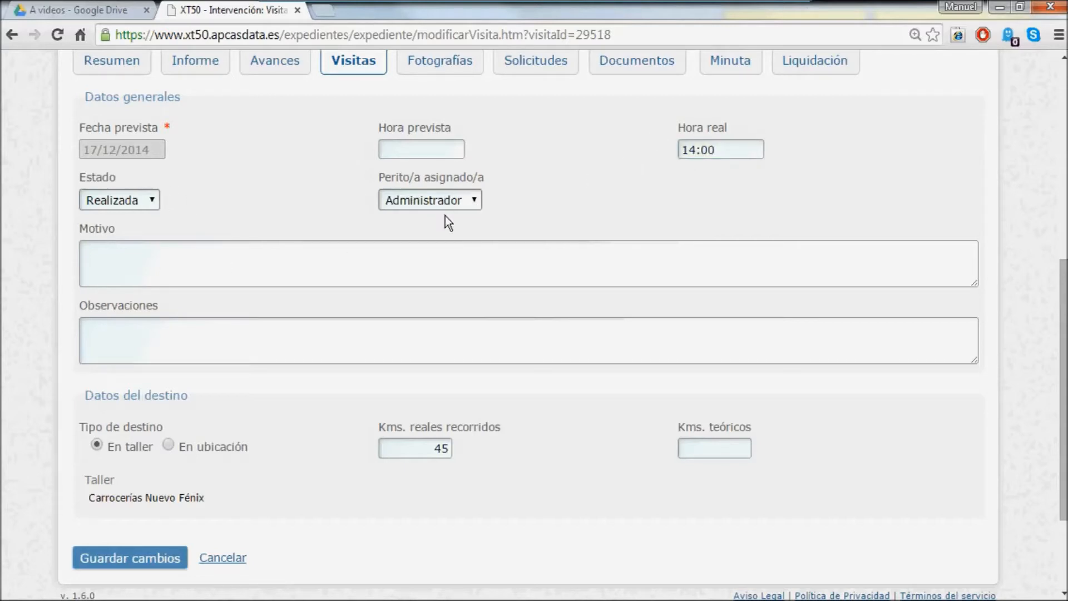
pyautogui.click(124, 551)
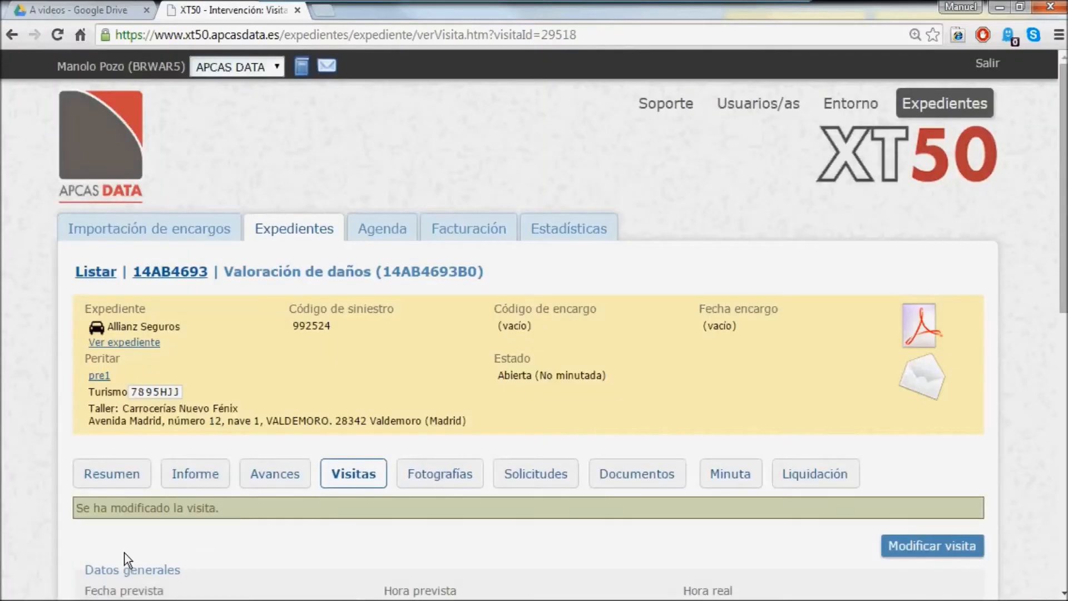
# - Review the saved visit, go back to Visitas and glance at the change history
pyautogui.scroll(-1, 350, 510)
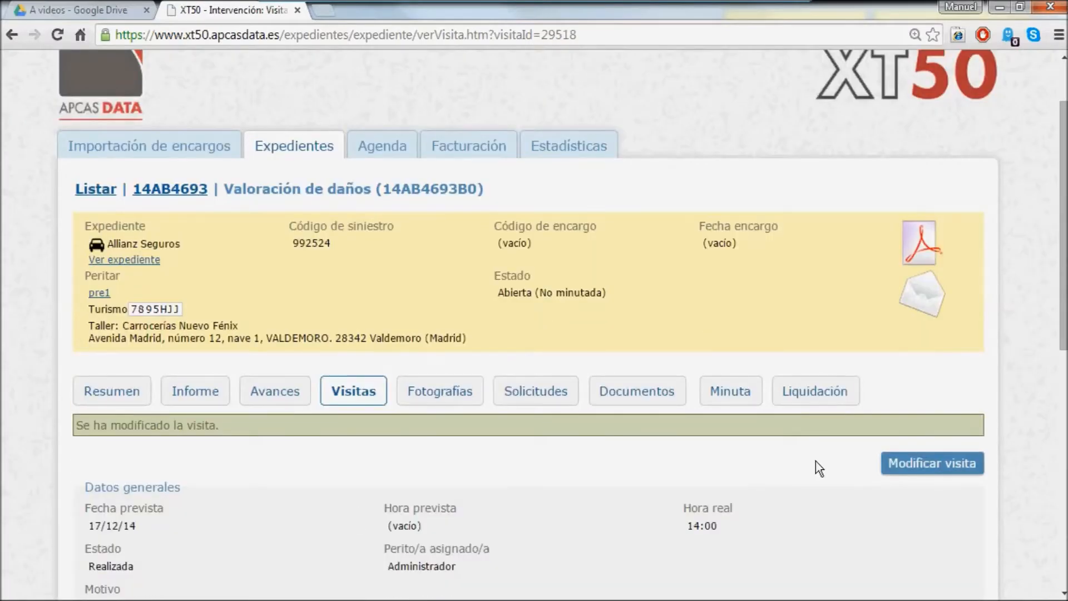
pyautogui.scroll(-1, 541, 462)
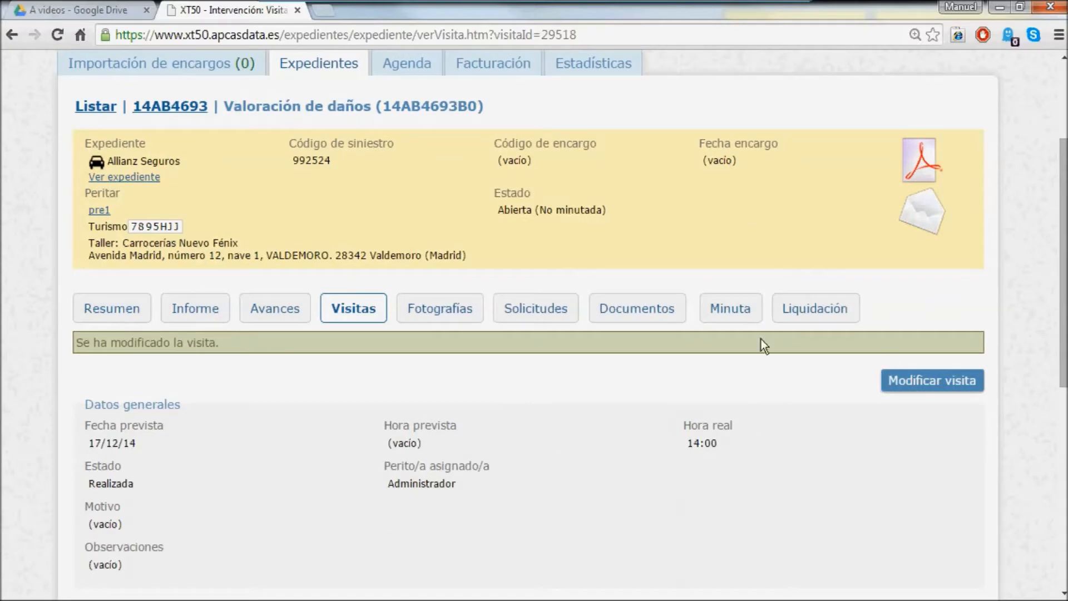
pyautogui.click(361, 314)
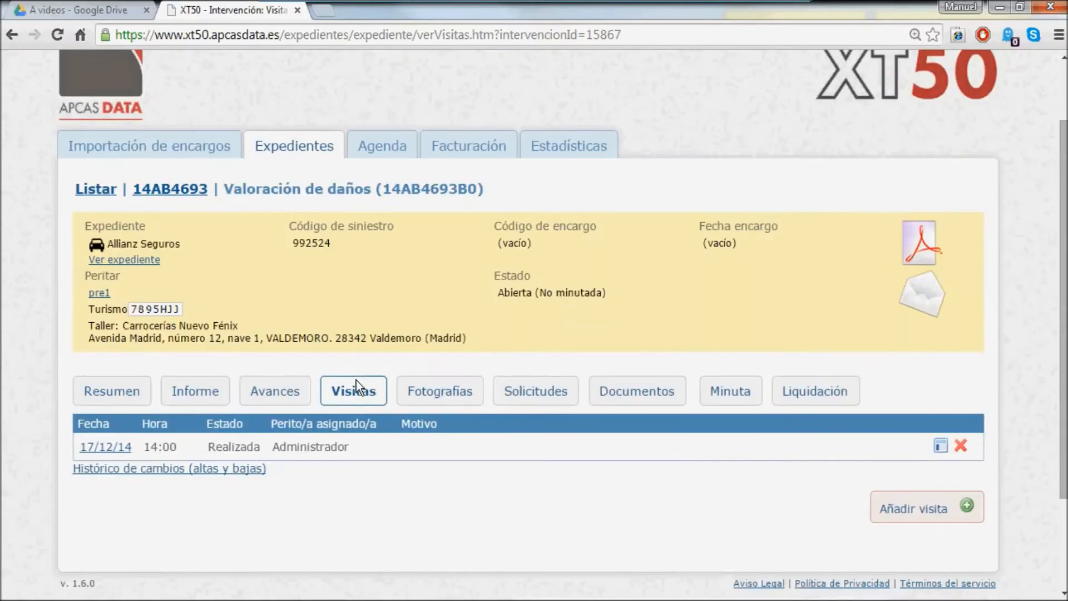
pyautogui.click(208, 469)
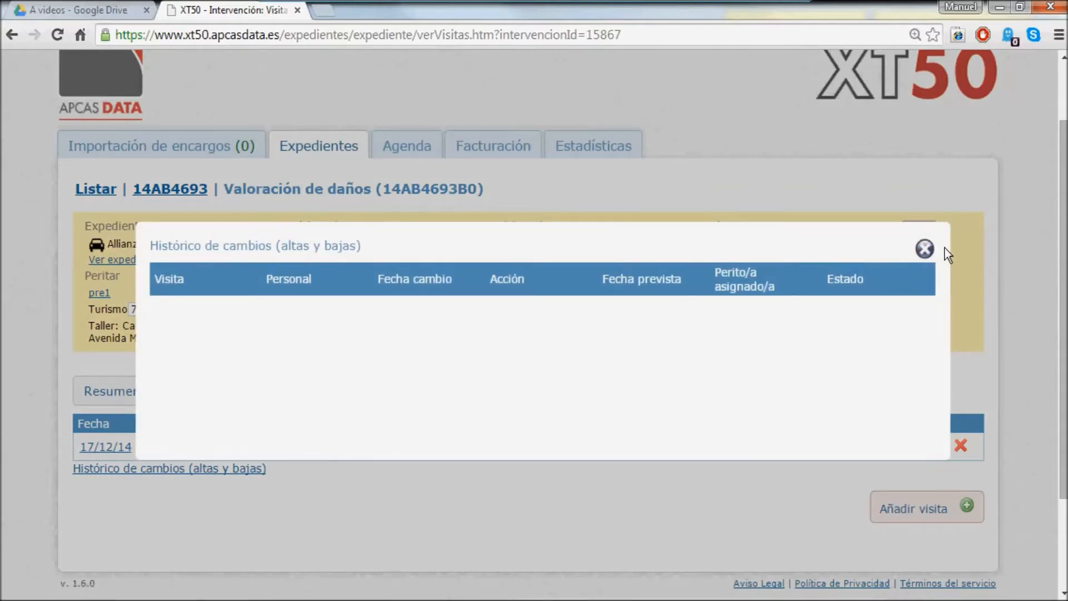
pyautogui.click(926, 252)
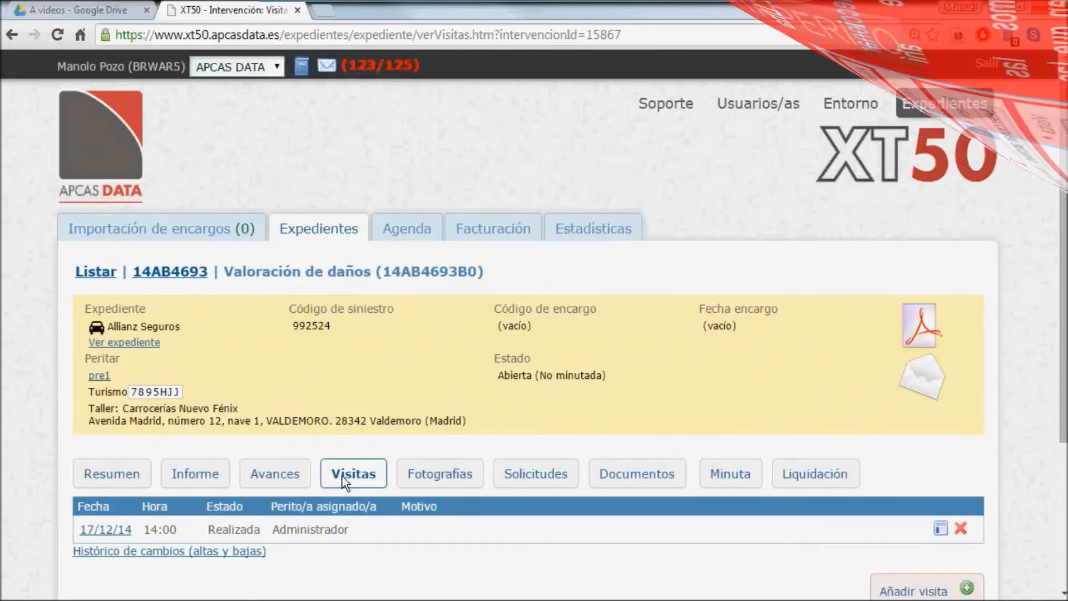
# - Check the empty Fotografías gallery of 14AB4693B0, then bring up the Windows Start menu
pyautogui.click(443, 480)
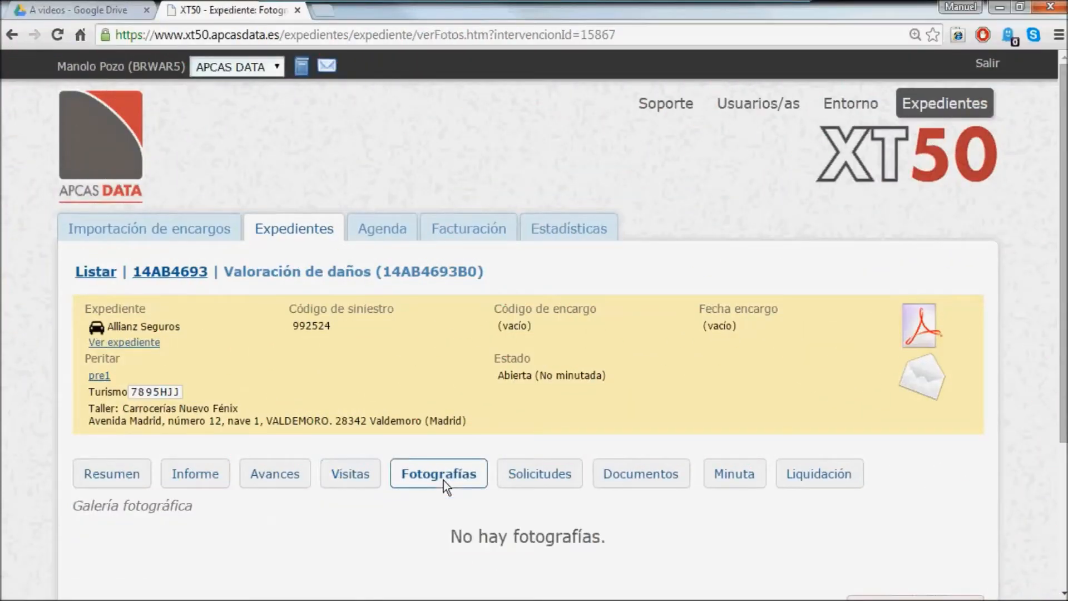
pyautogui.scroll(-3, 443, 480)
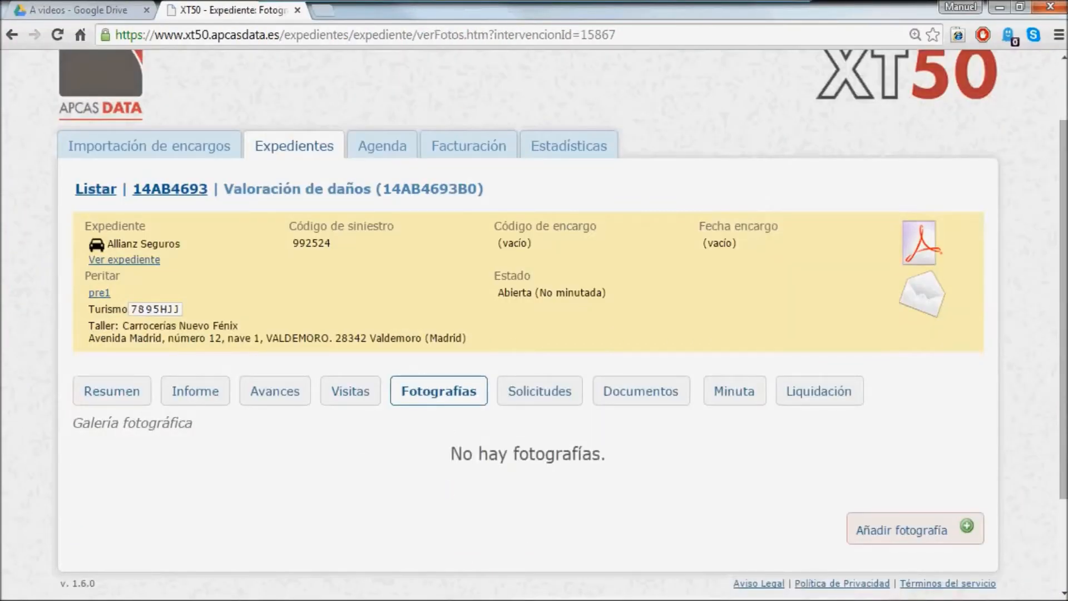
pyautogui.moveTo(117, 600)
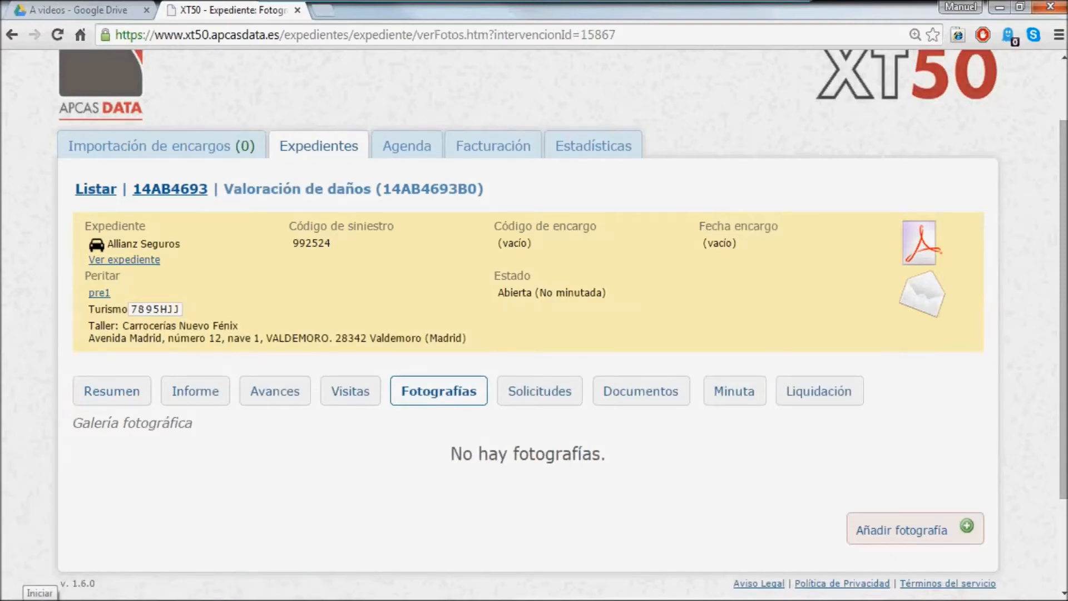
pyautogui.click(12, 599)
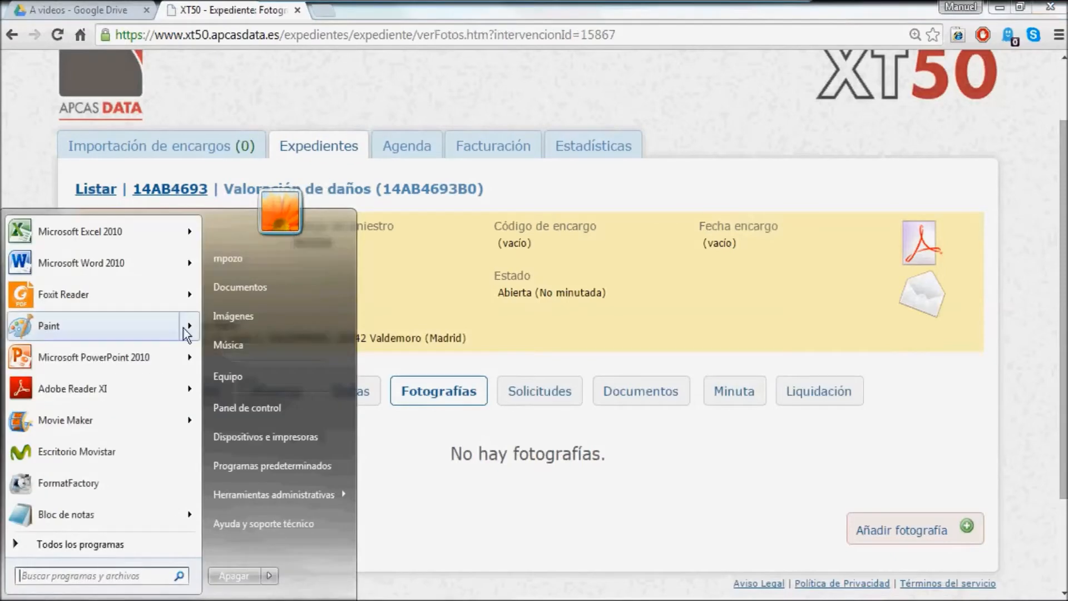
# - Zip photos 69–75 in Documentos\aaa taller into an archive named 75
pyautogui.click(239, 287)
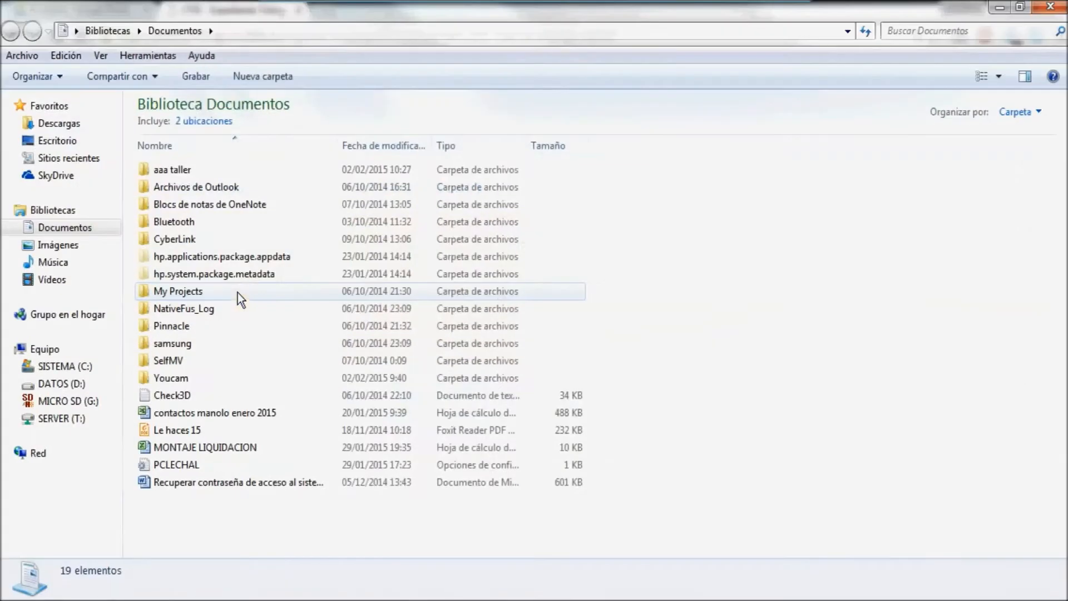
pyautogui.doubleClick(172, 173)
pyautogui.click(155, 173)
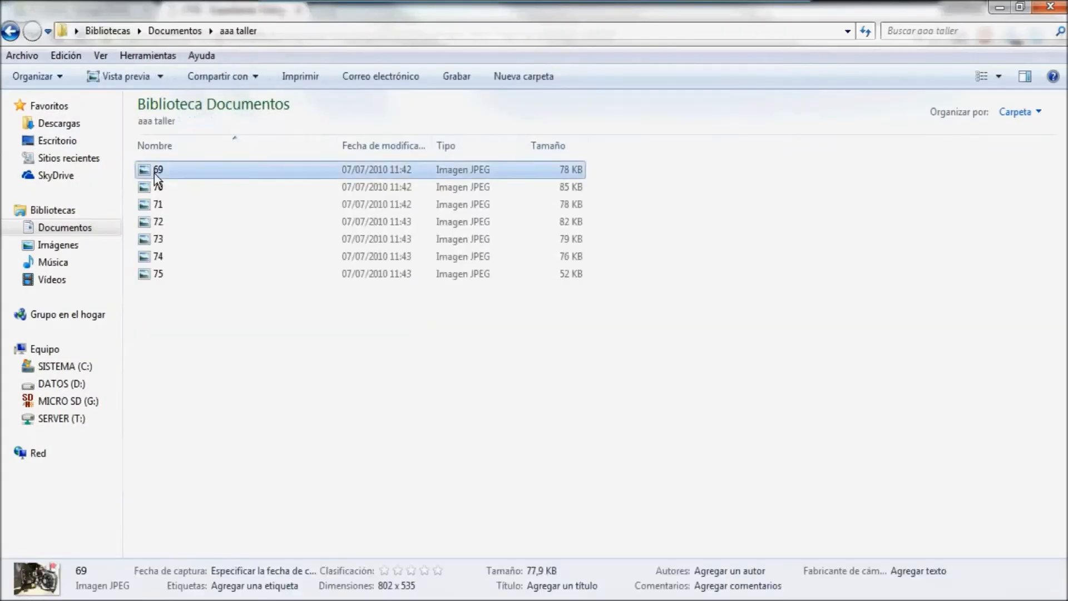
pyautogui.keyDown('shift'); pyautogui.click(155, 274); pyautogui.keyUp('shift')
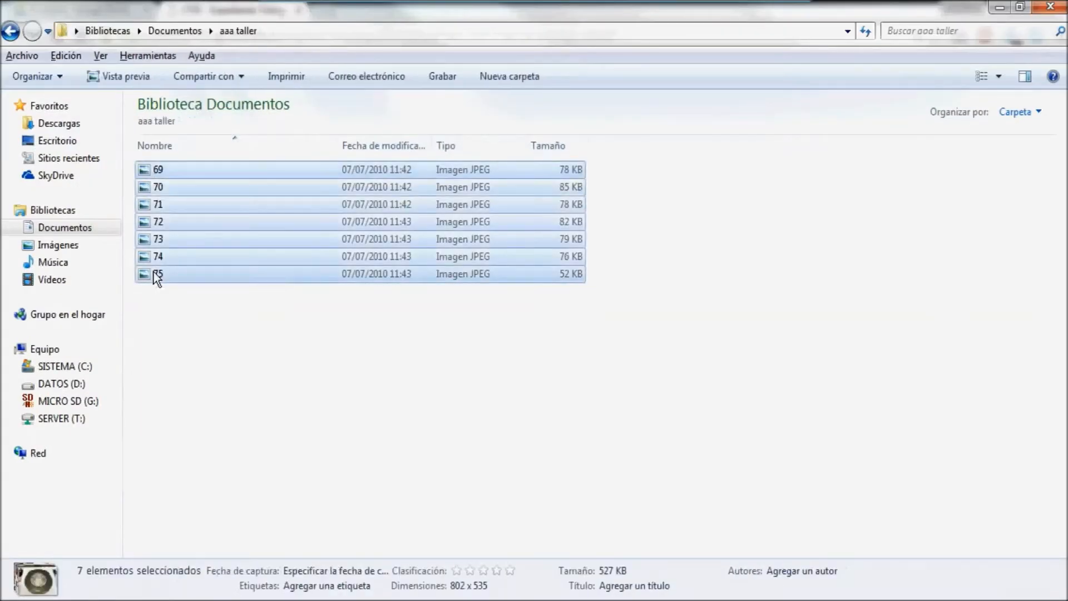
pyautogui.rightClick(156, 276)
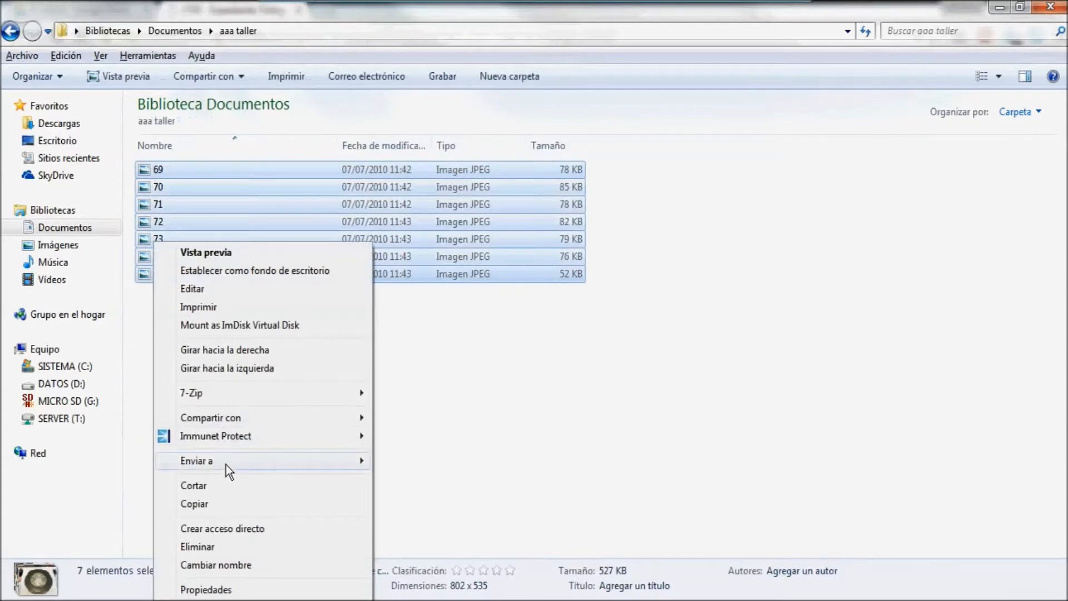
pyautogui.moveTo(226, 463)
pyautogui.click(428, 278)
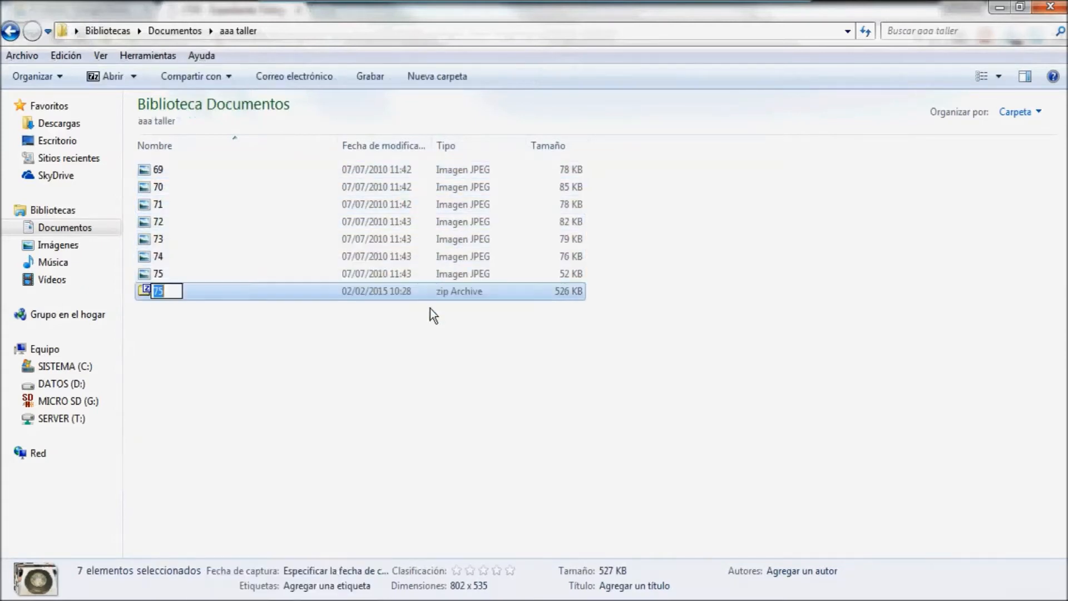
pyautogui.click(201, 345)
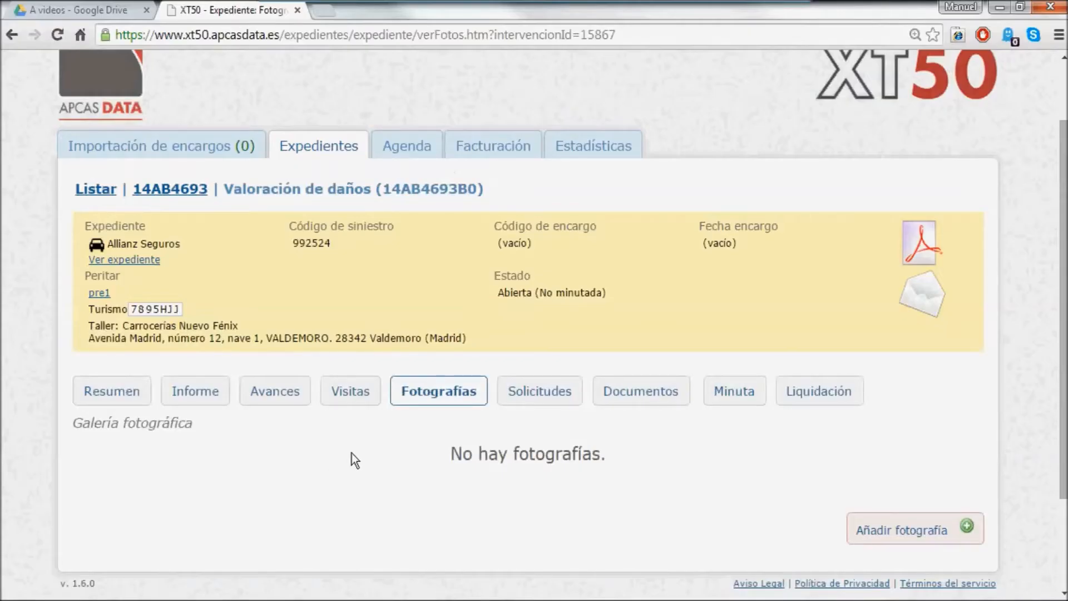
# - Start a new photo entry and attach aaa taller\75.zip as its file
pyautogui.click(900, 528)
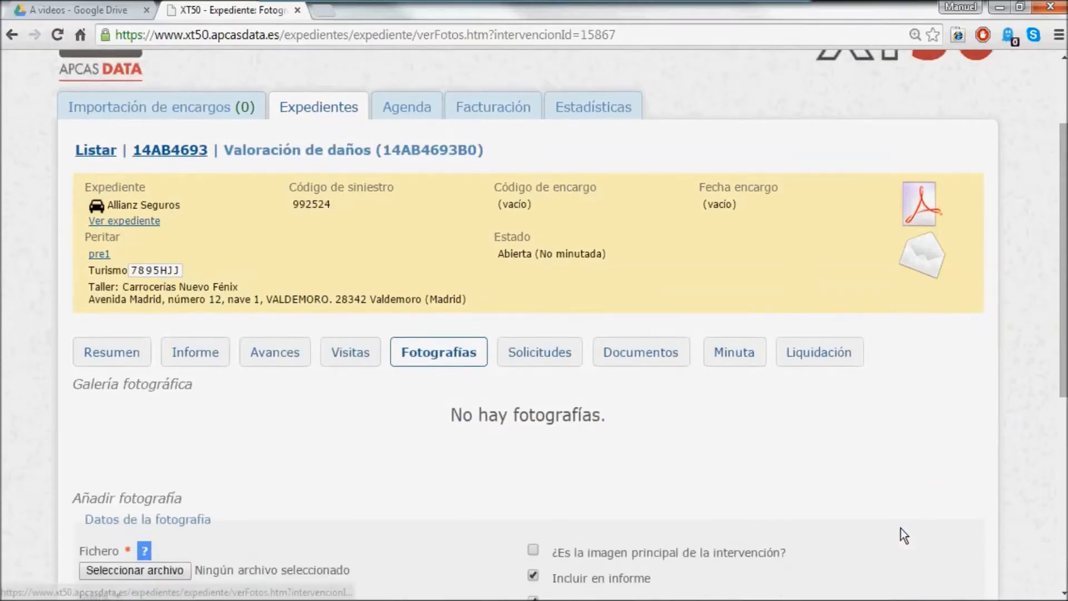
pyautogui.scroll(-5, 902, 529)
pyautogui.click(276, 198)
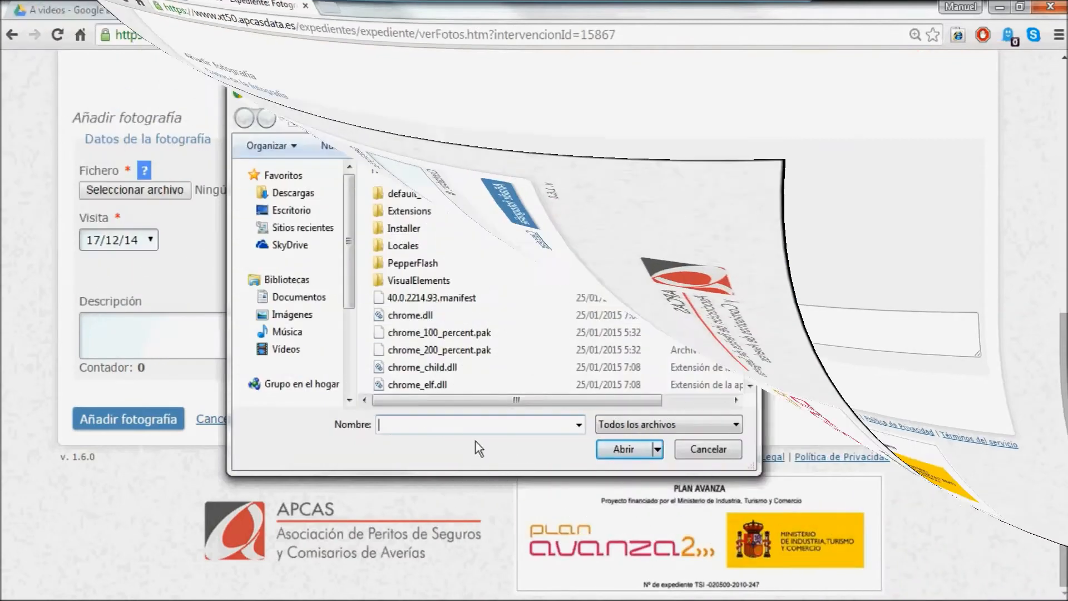
pyautogui.click(302, 298)
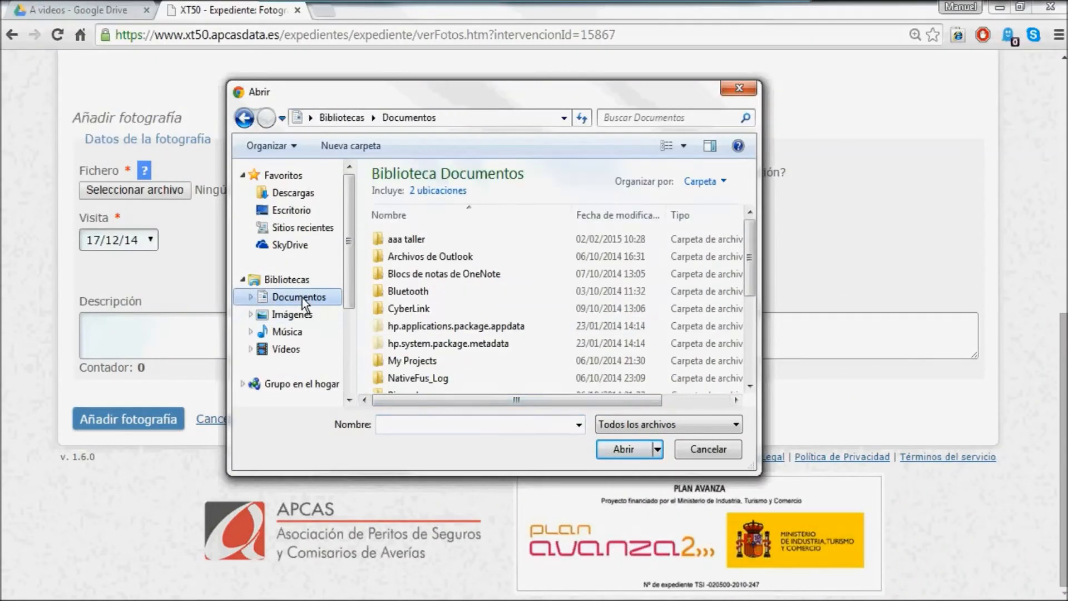
pyautogui.click(419, 241)
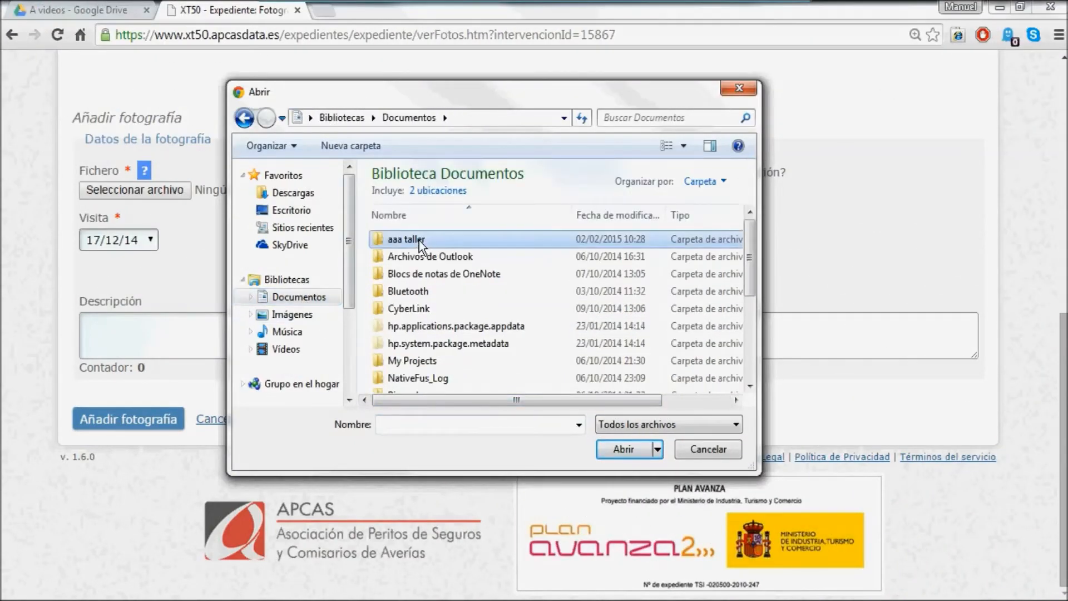
pyautogui.doubleClick(416, 241)
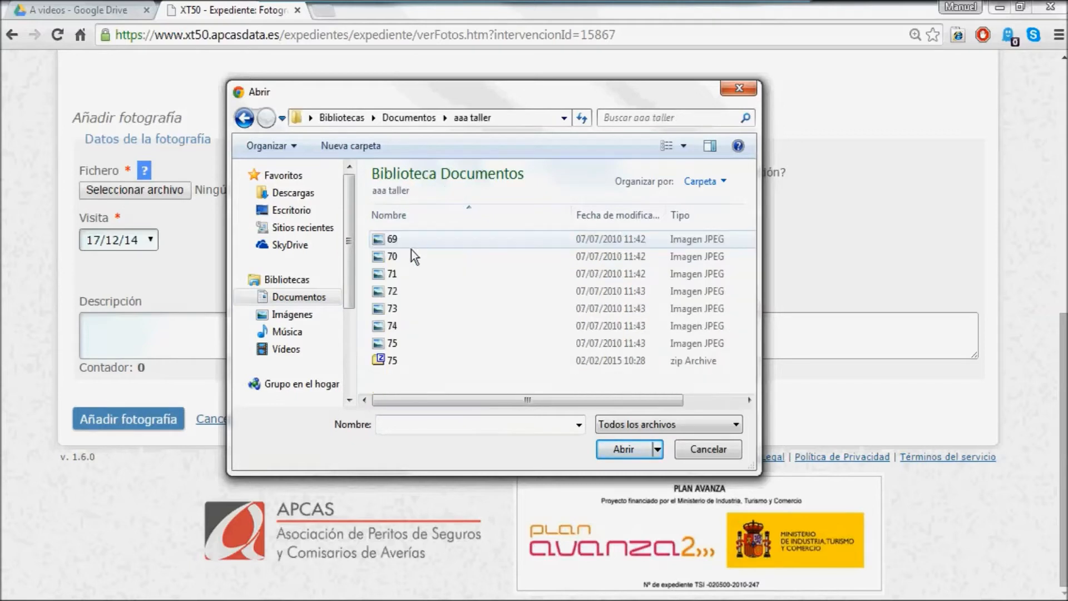
pyautogui.click(389, 360)
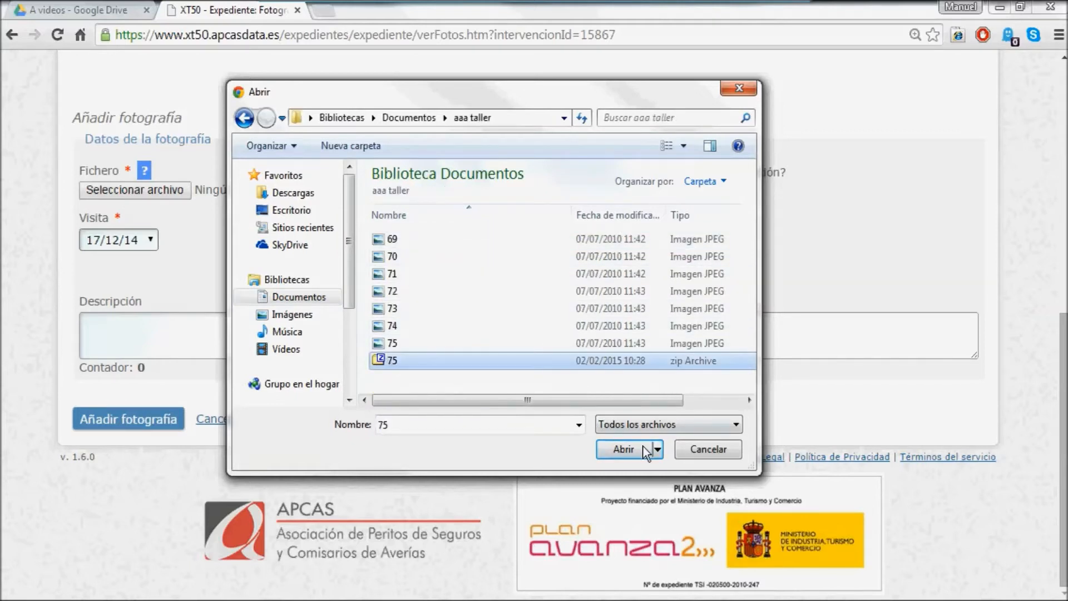
pyautogui.click(624, 449)
# - Describe the upload as 'reparacion' and submit it
pyautogui.click(108, 328)
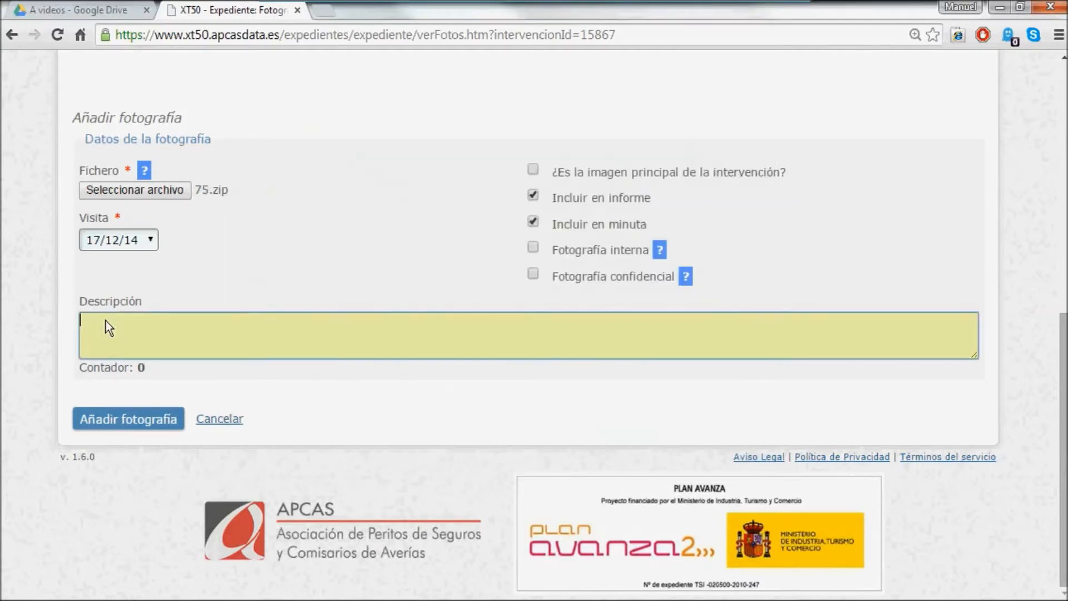
pyautogui.write('reparacion')
pyautogui.click(130, 418)
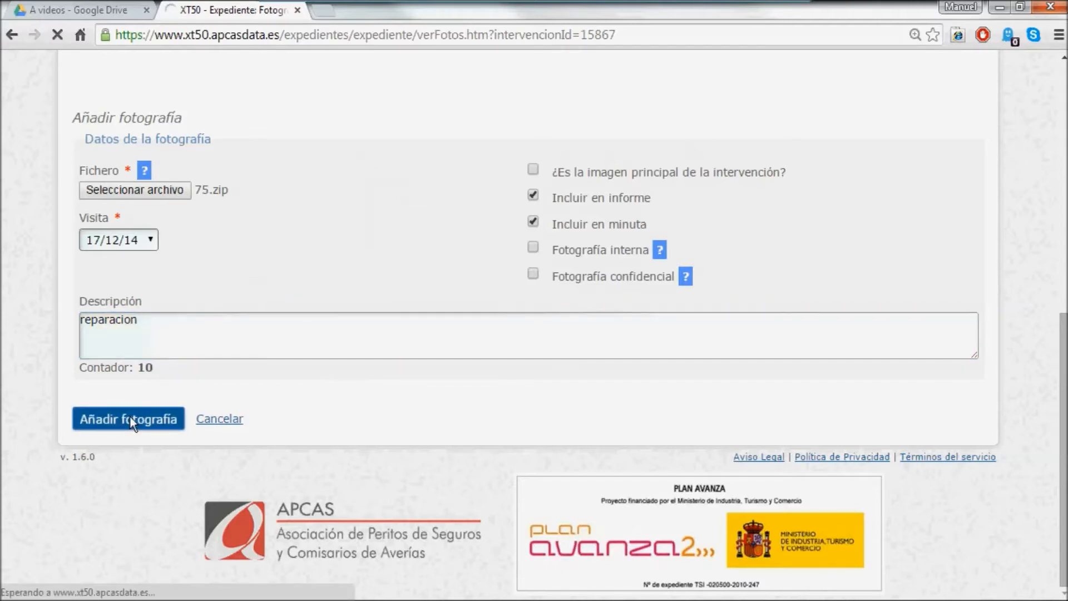
# - Scroll the gallery to confirm the seven uploaded photos, then return to Visitas
pyautogui.scroll(-3, 335, 446)
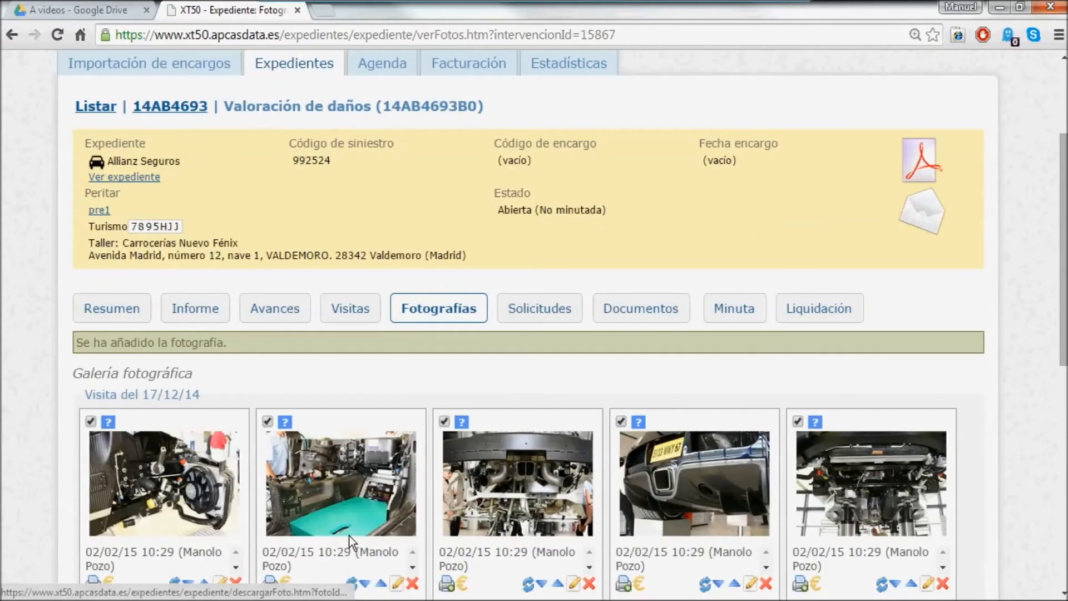
pyautogui.scroll(-3, 615, 520)
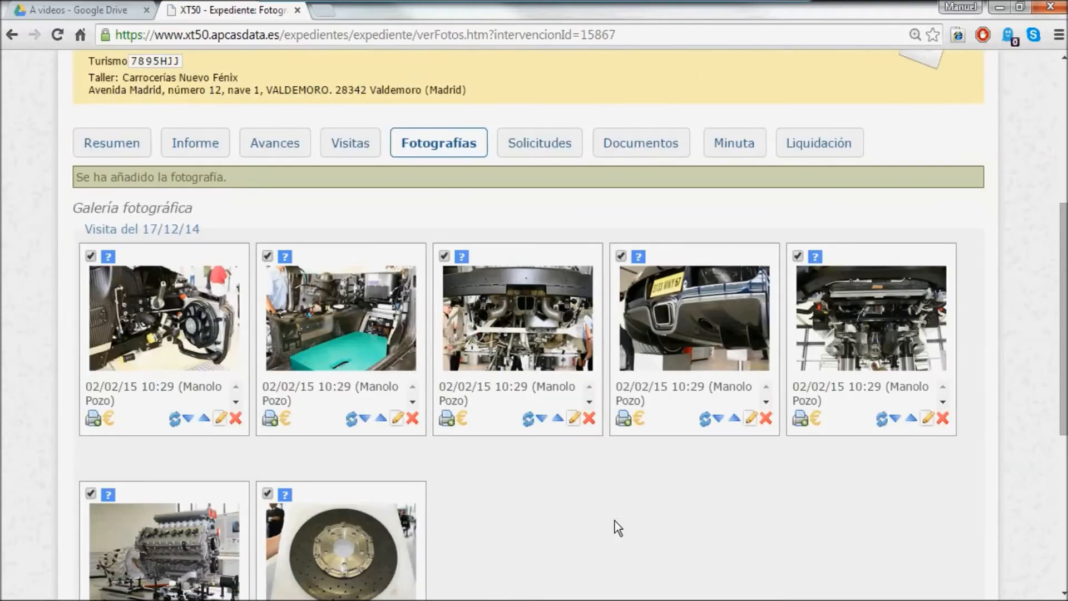
pyautogui.scroll(-6, 615, 520)
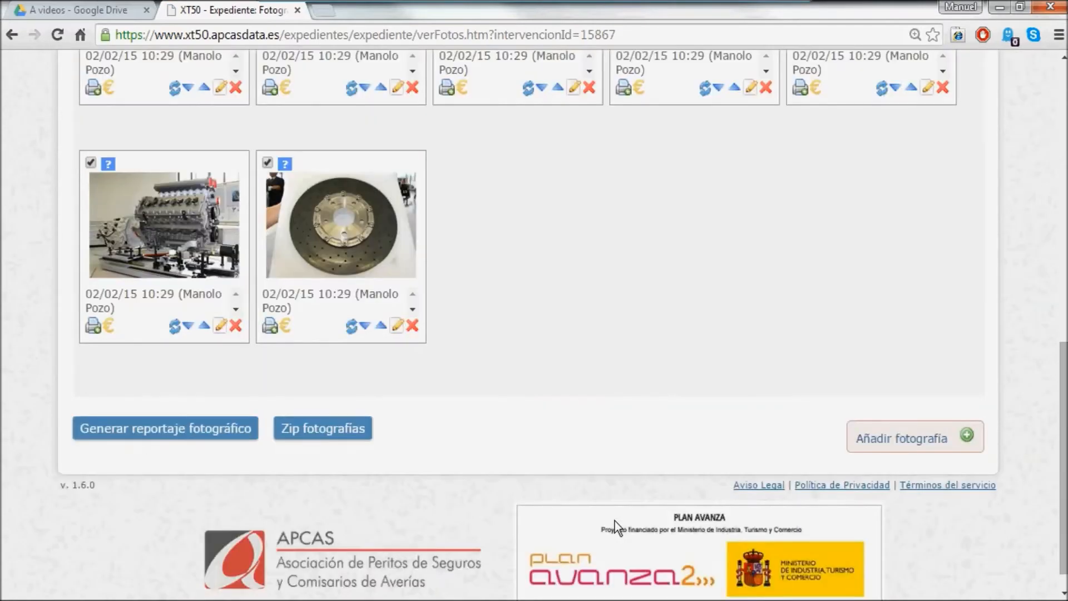
pyautogui.scroll(6, 815, 425)
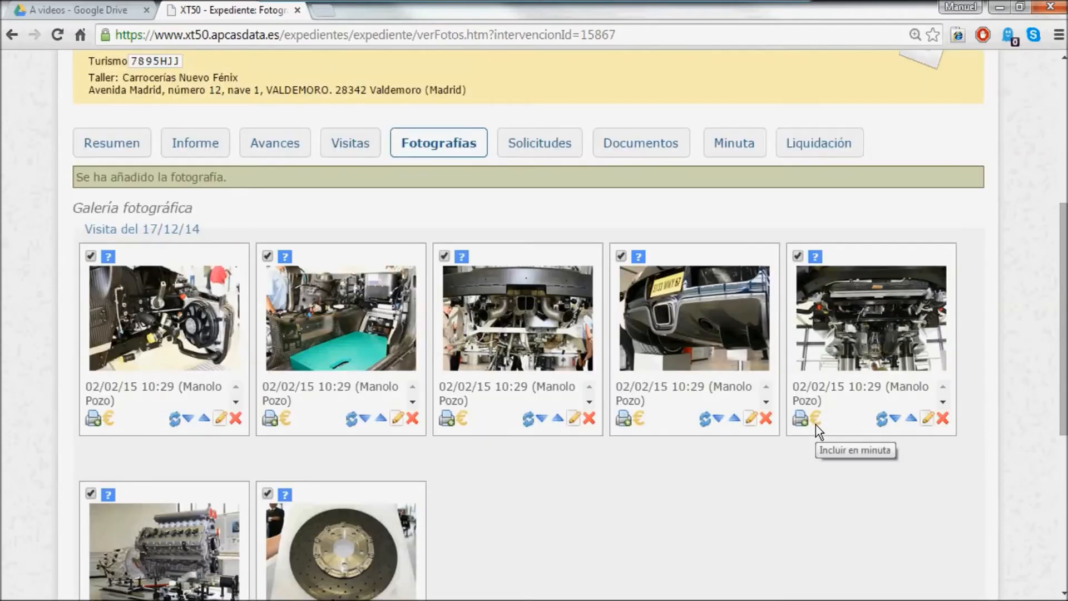
pyautogui.click(345, 147)
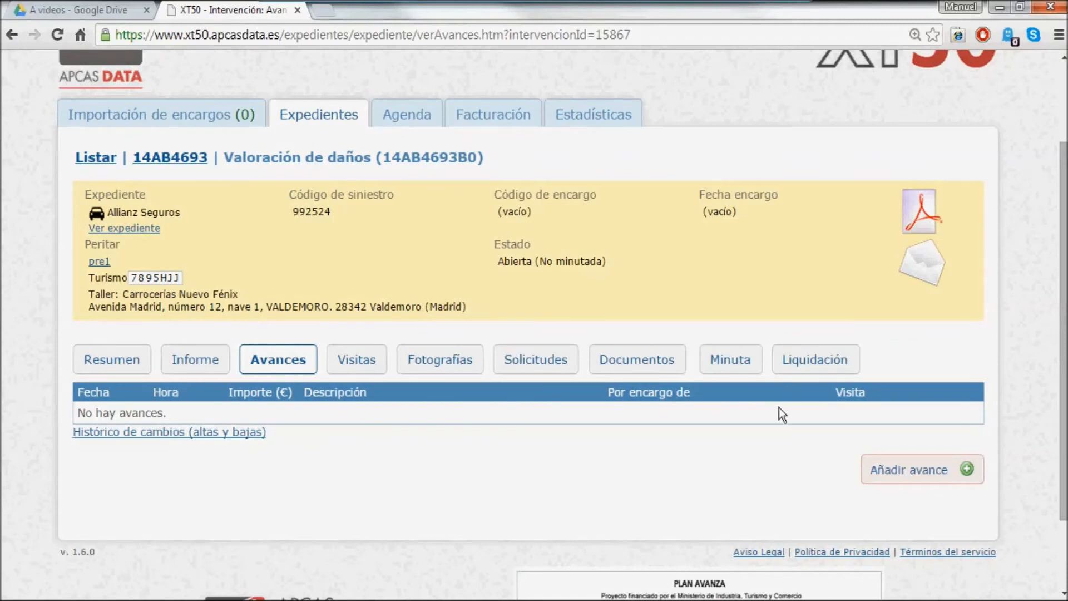
# - Start a new advance linked to the 17/12/14 visit, dated 02/02/2015
pyautogui.click(916, 472)
pyautogui.scroll(-3, 916, 471)
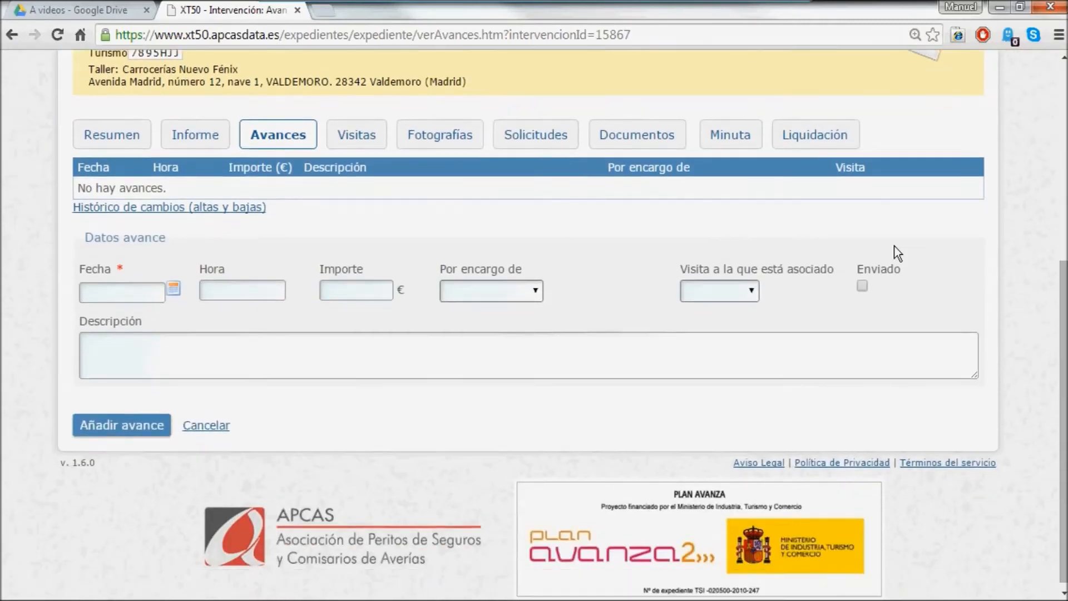
pyautogui.click(753, 284)
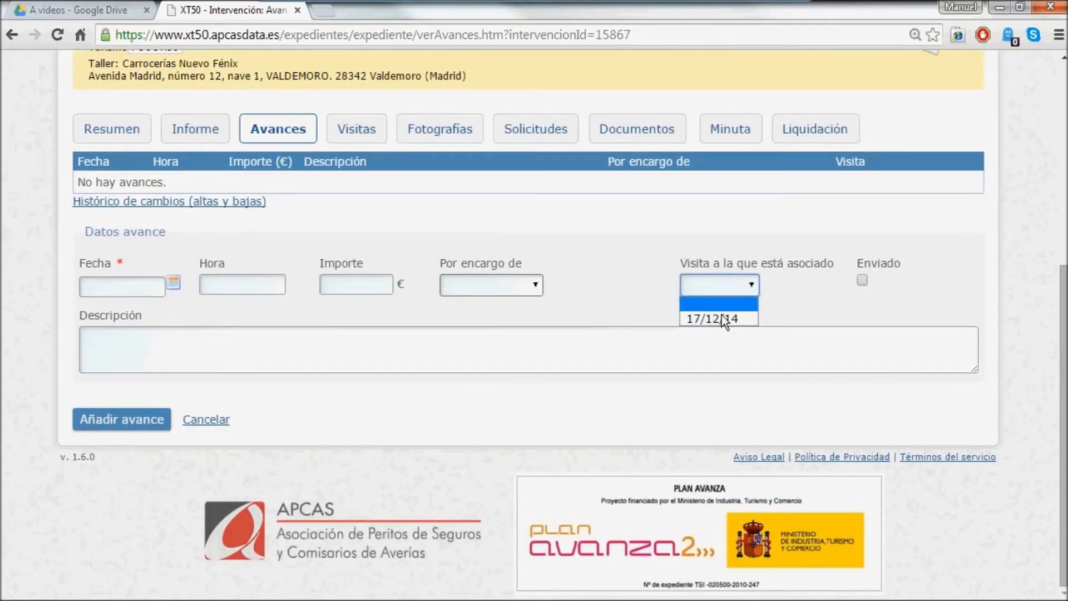
pyautogui.click(722, 314)
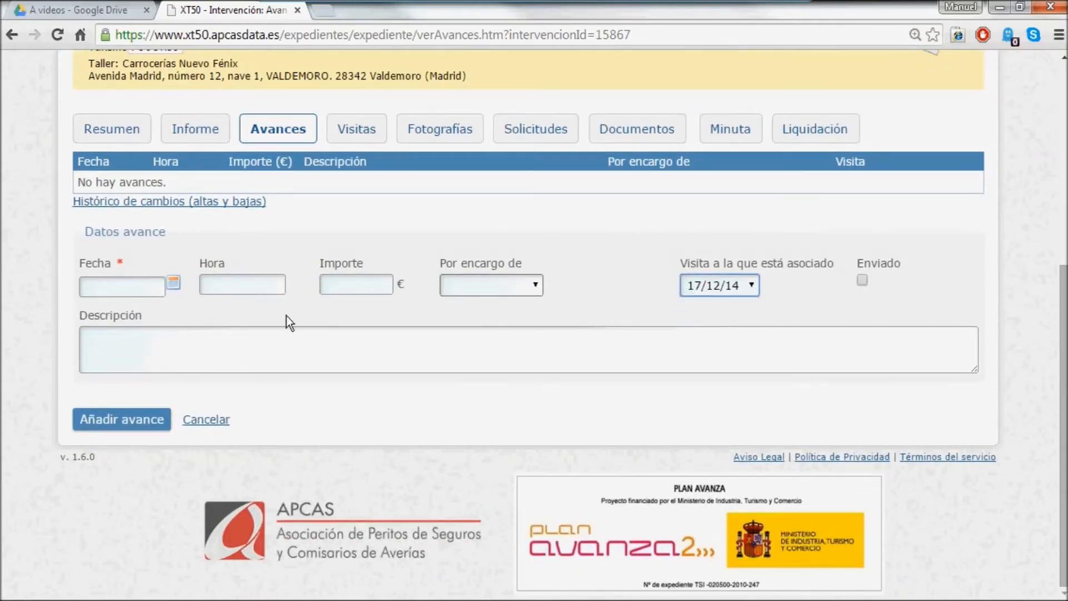
pyautogui.click(173, 284)
pyautogui.click(98, 387)
# - Enter 3500 € with description 'Piezas desmontadas. Presupuesto inicial' and save the advance
pyautogui.click(340, 280)
pyautogui.write('3500')
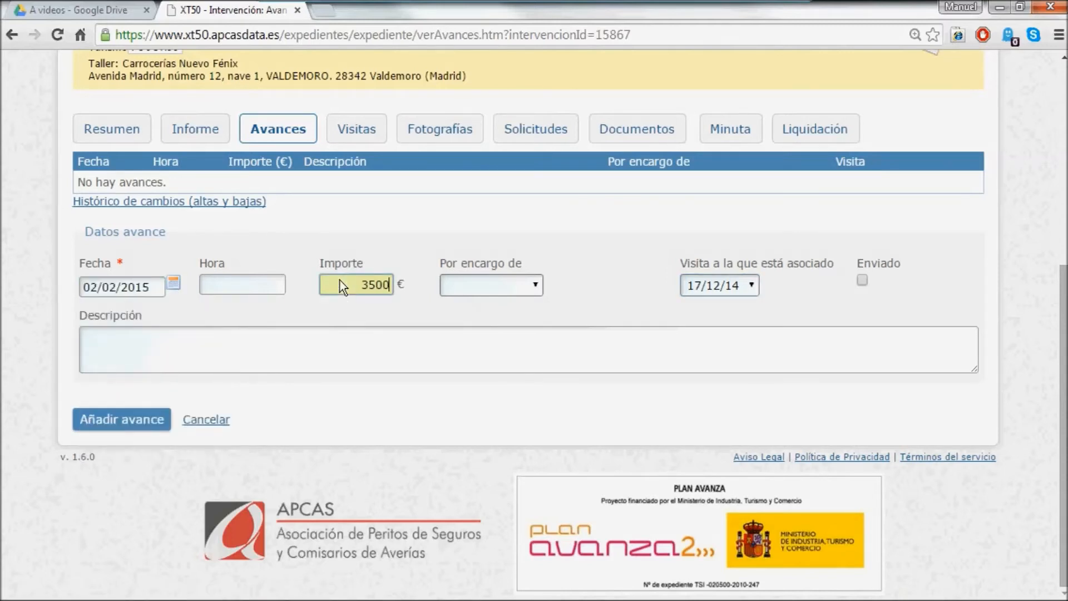
pyautogui.click(132, 352)
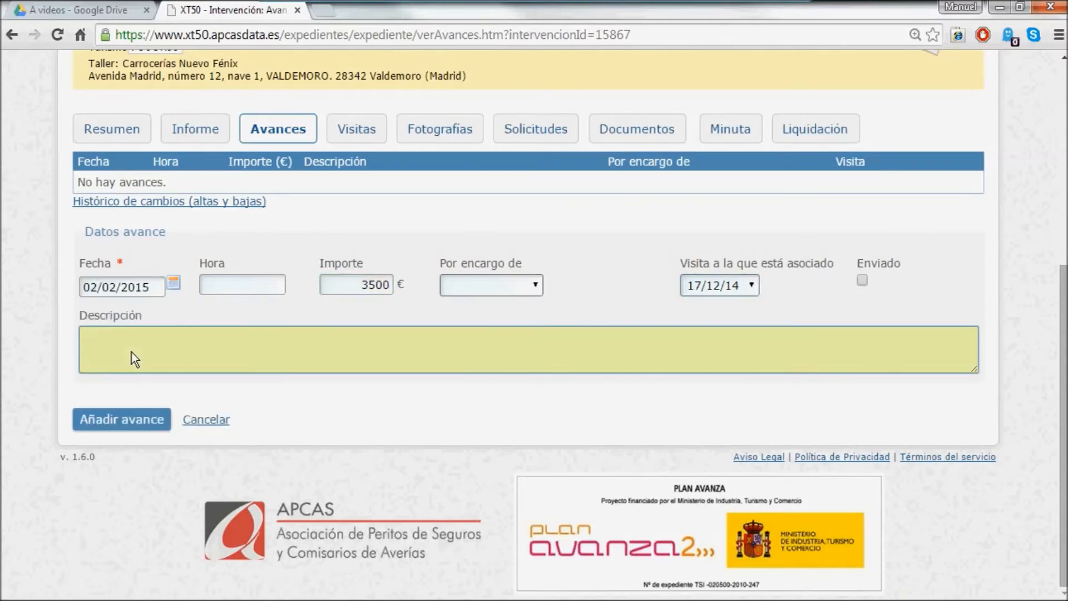
pyautogui.write('Piezas desmontadas. Presu')
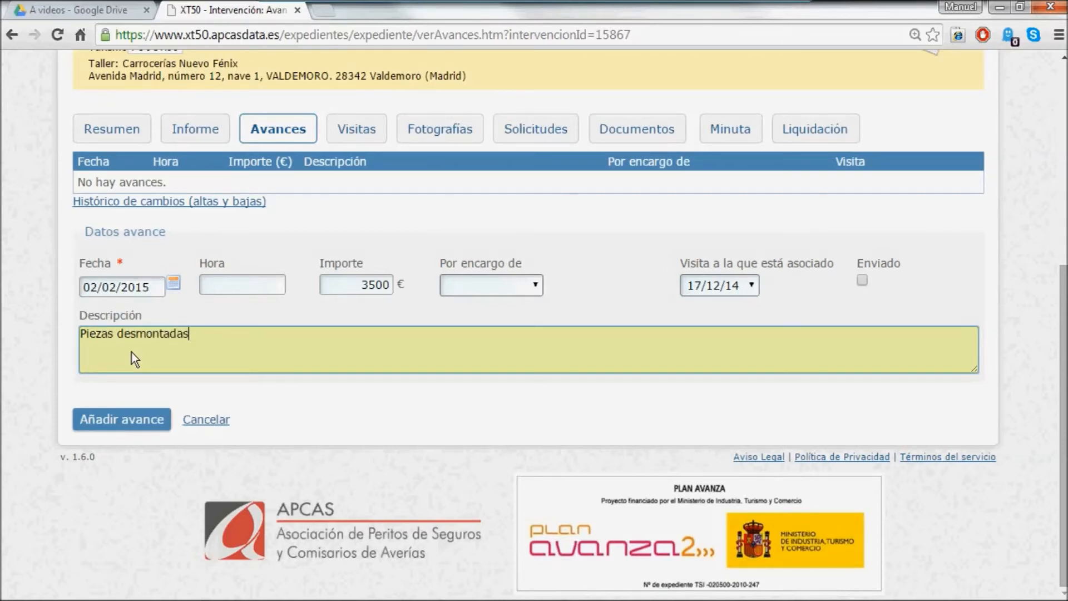
pyautogui.write('puesto inicial')
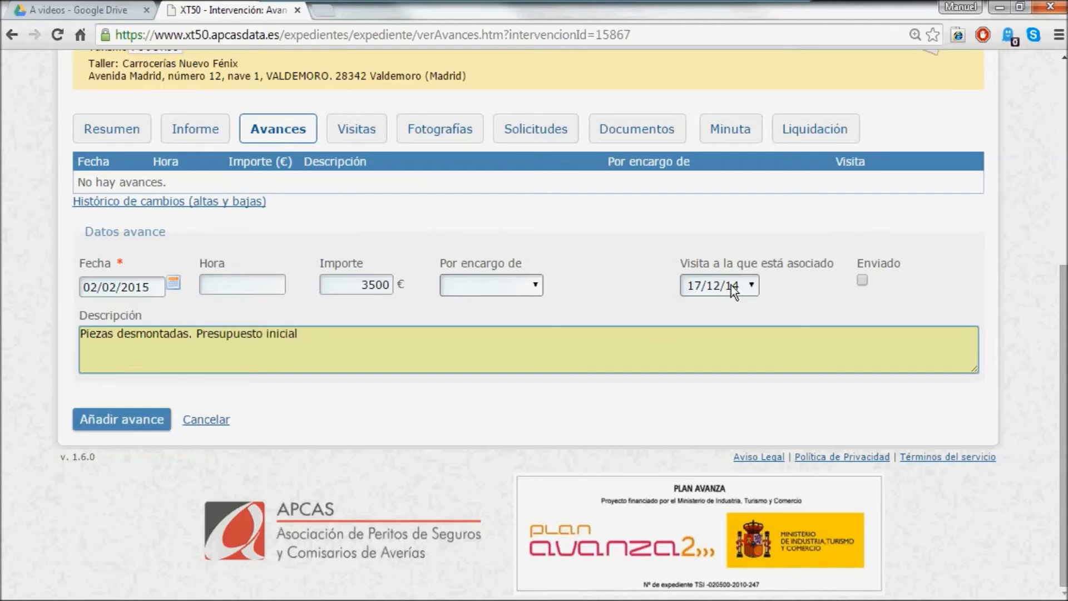
pyautogui.click(124, 421)
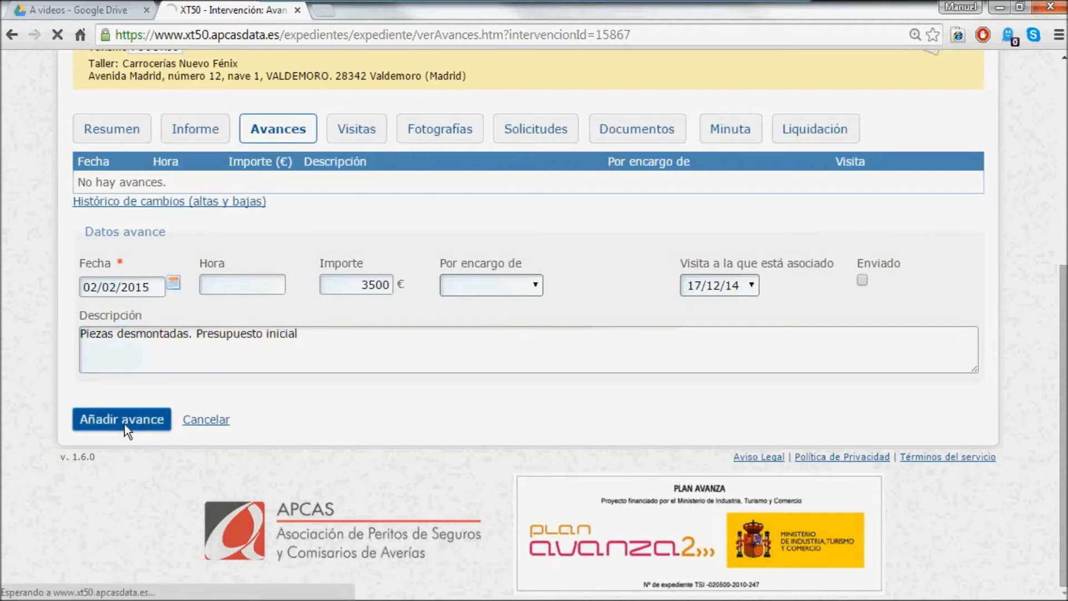
pyautogui.scroll(-3, 481, 389)
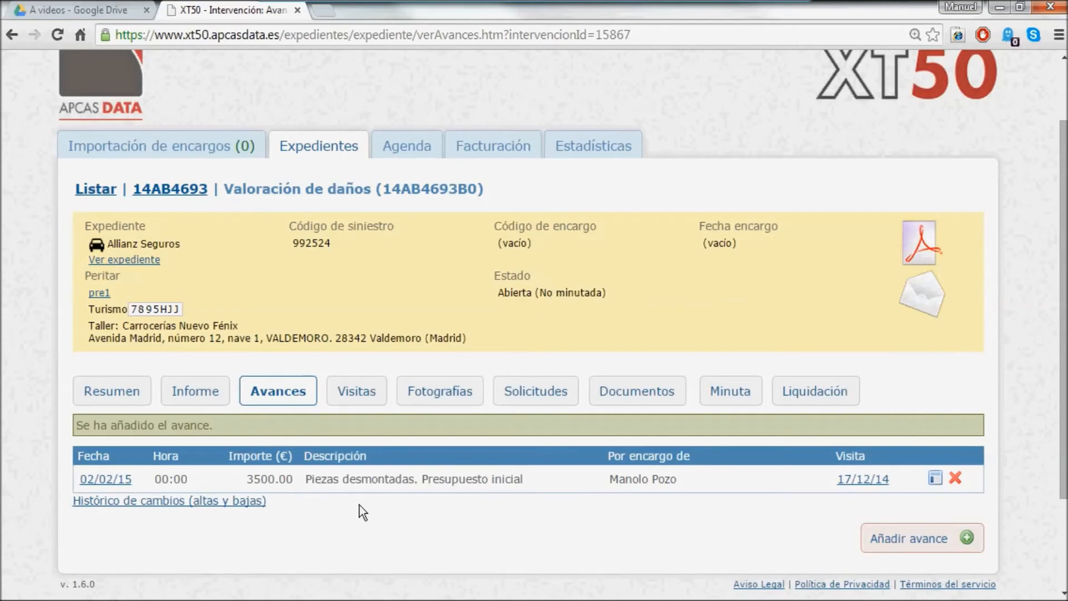
pyautogui.click(349, 394)
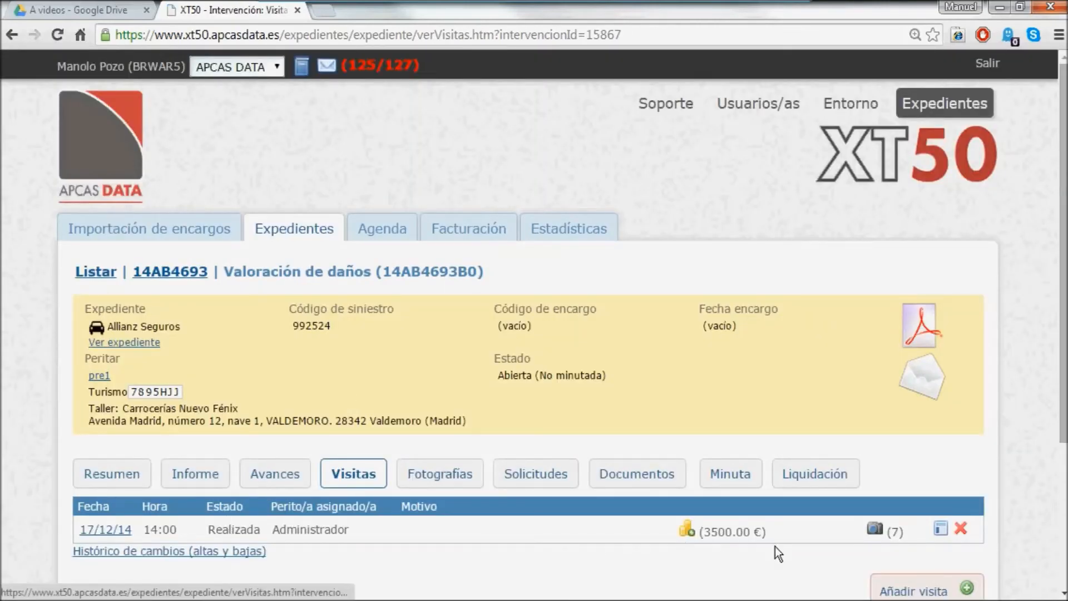
pyautogui.click(284, 477)
pyautogui.scroll(-1, 281, 476)
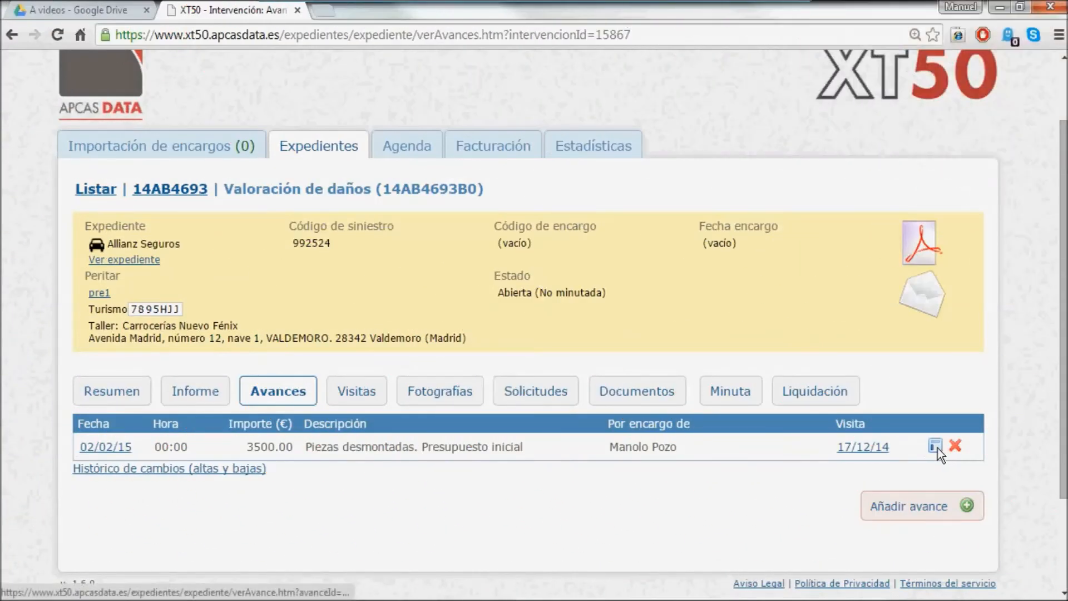
# - Edit the 3500 € advance, tick Enviado and save the change
pyautogui.click(935, 445)
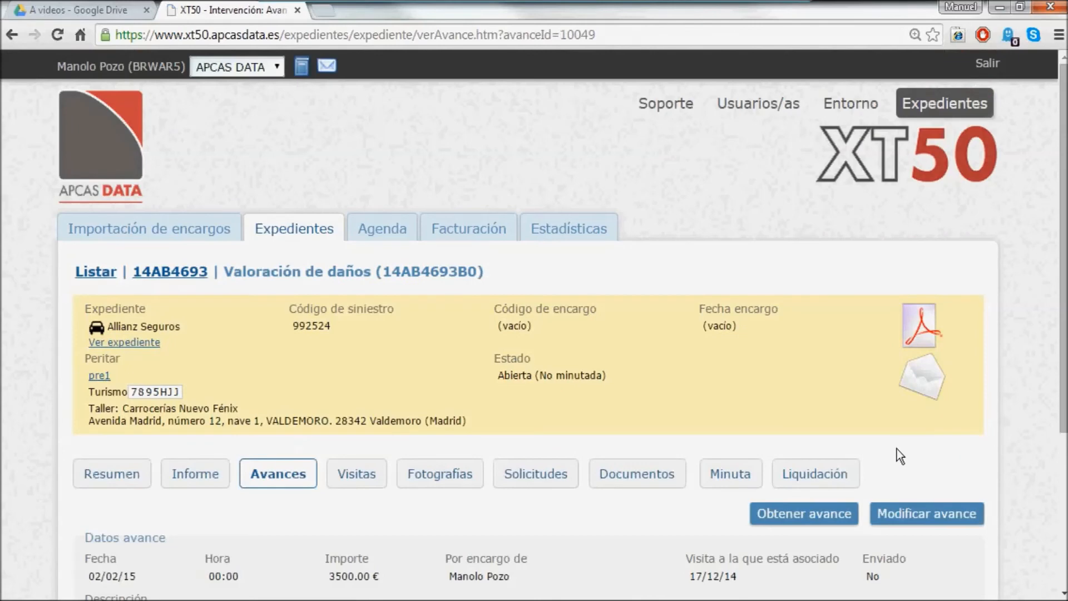
pyautogui.scroll(-1, 897, 449)
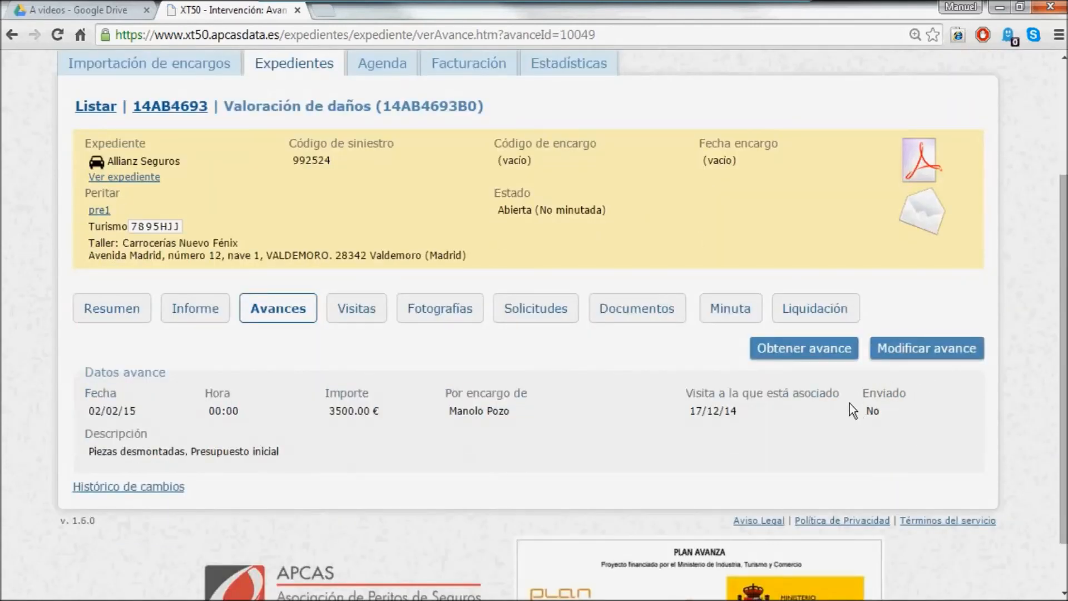
pyautogui.click(926, 348)
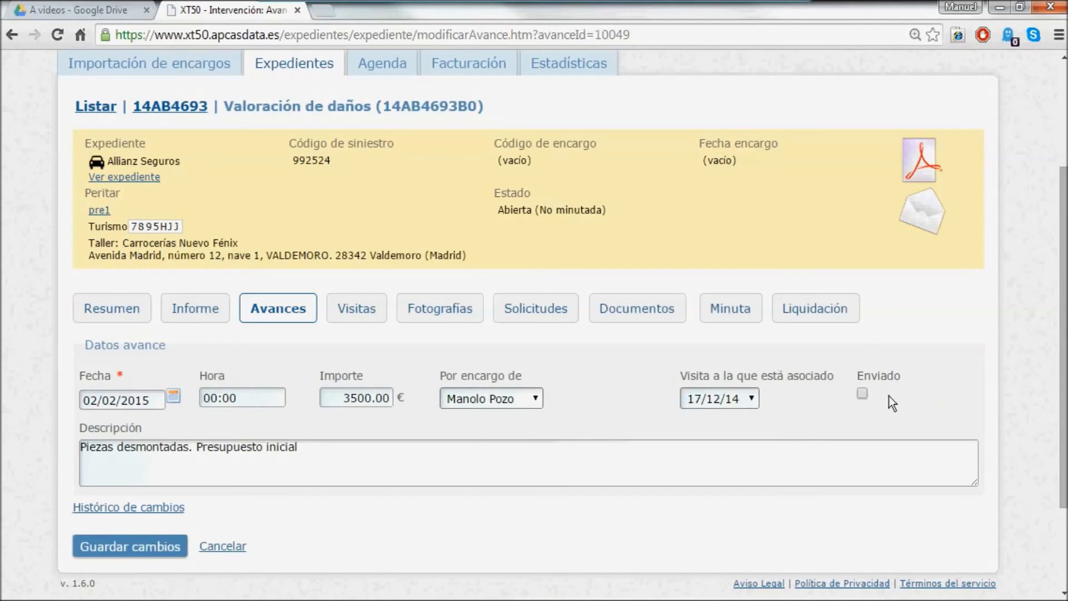
pyautogui.click(861, 394)
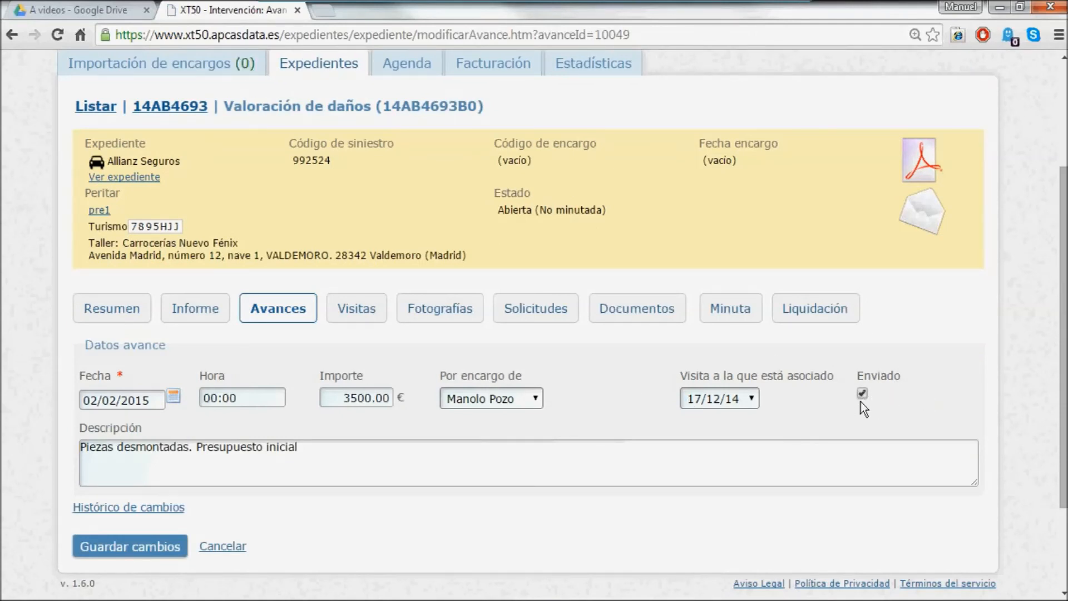
pyautogui.click(135, 545)
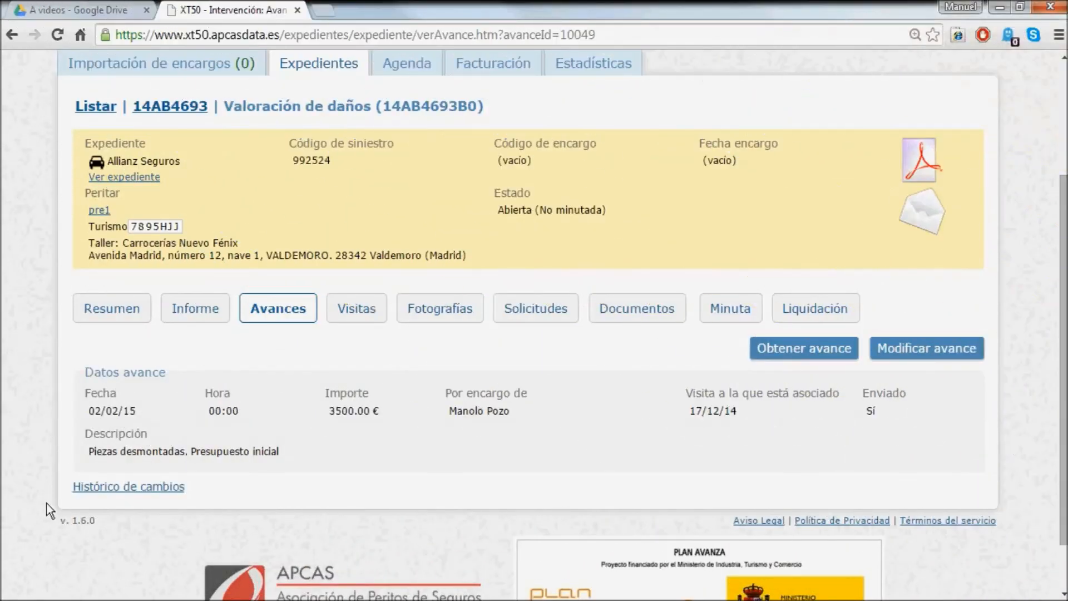
pyautogui.click(123, 486)
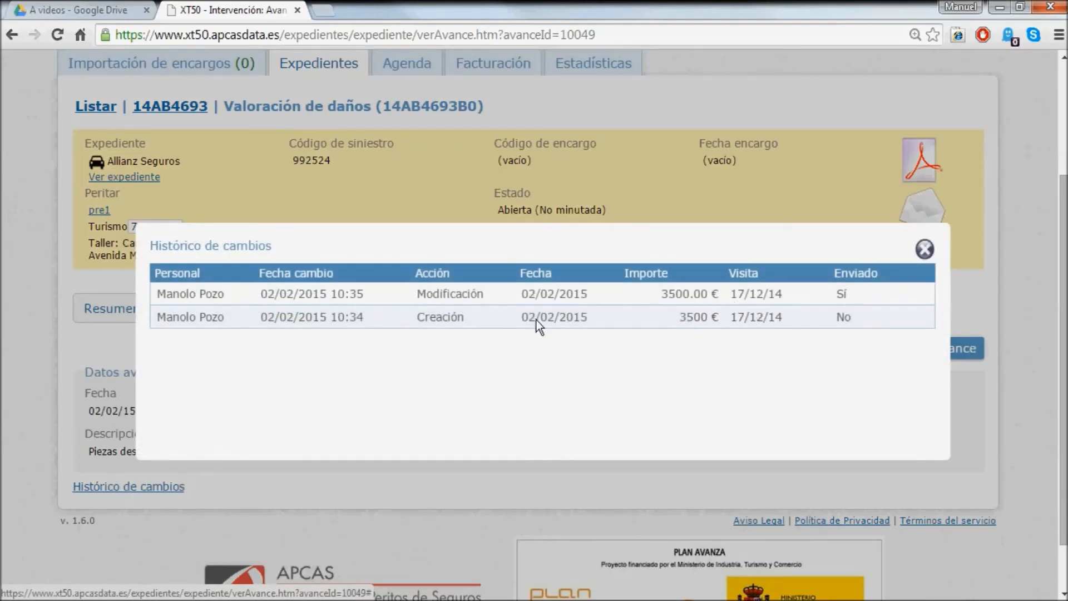
pyautogui.click(924, 249)
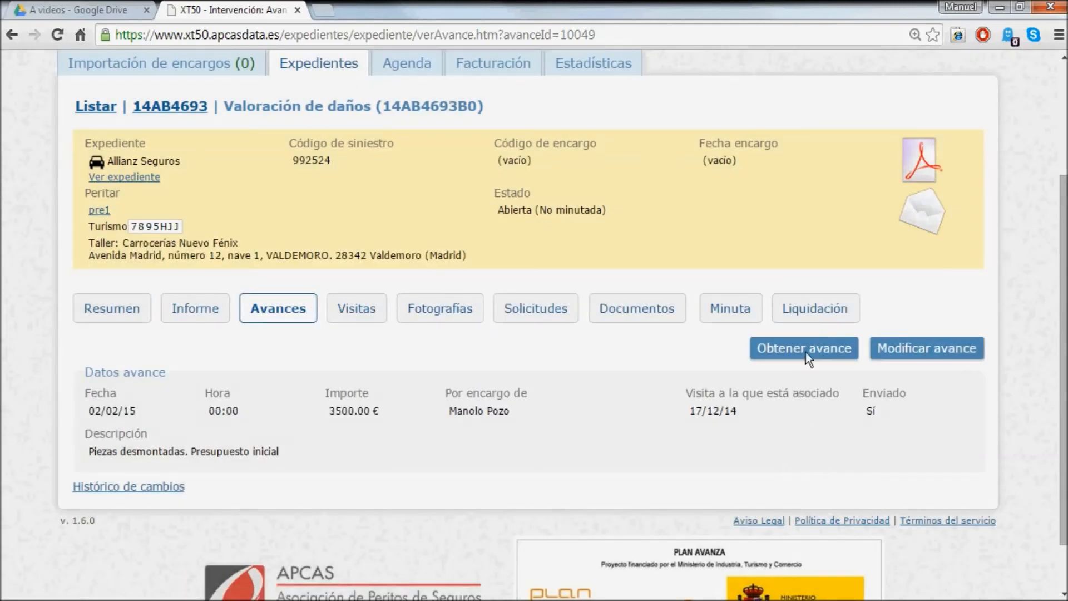
pyautogui.click(277, 312)
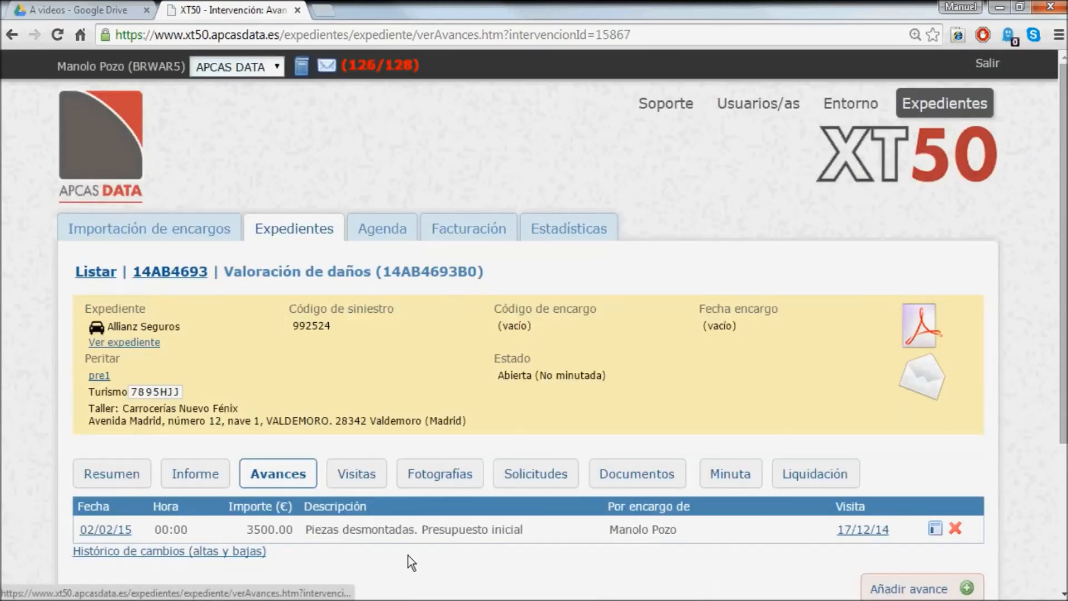
pyautogui.click(349, 475)
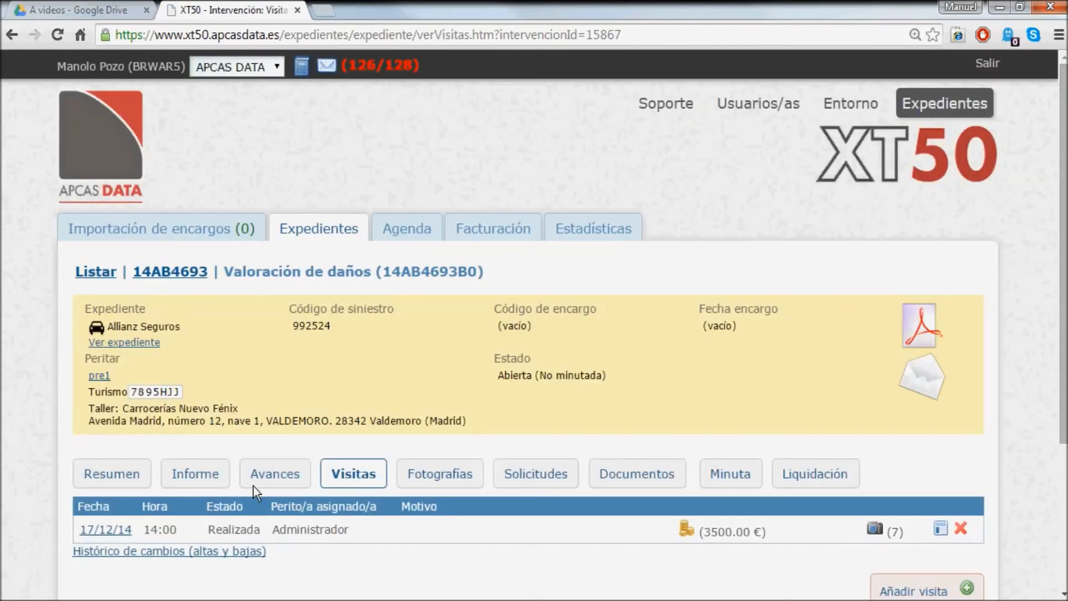
pyautogui.click(278, 480)
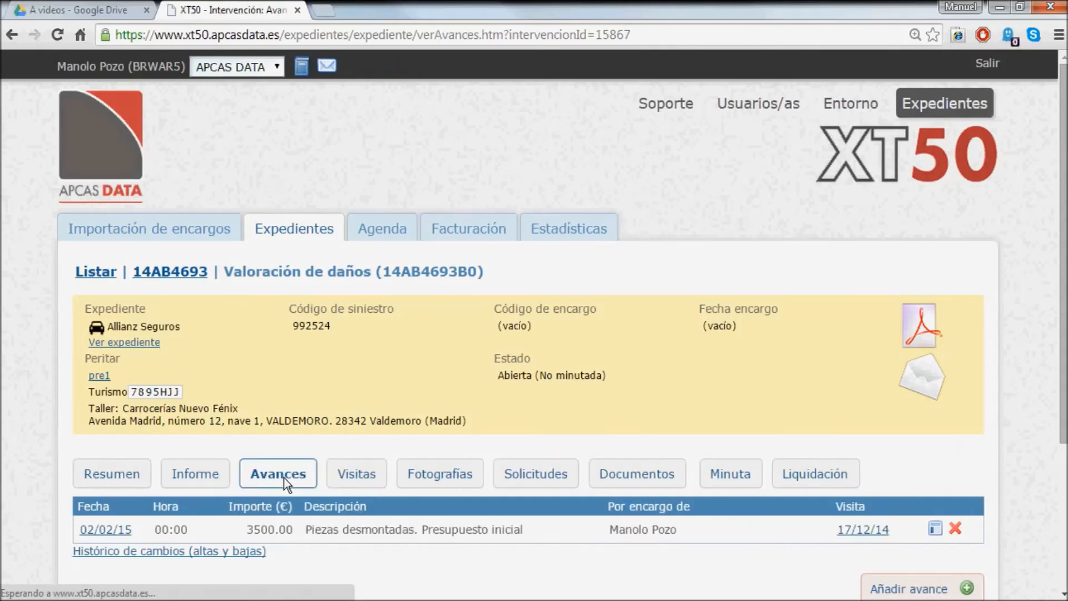